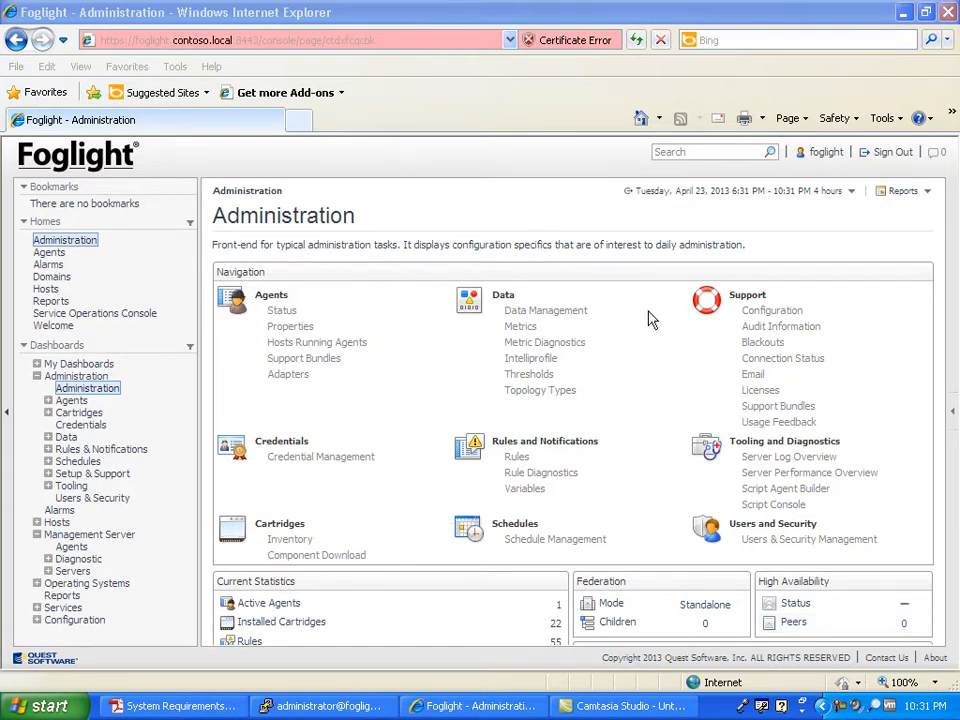
Step: Preview the Monitoring theme on the Administration page and restore the Application theme
left_click(950, 416)
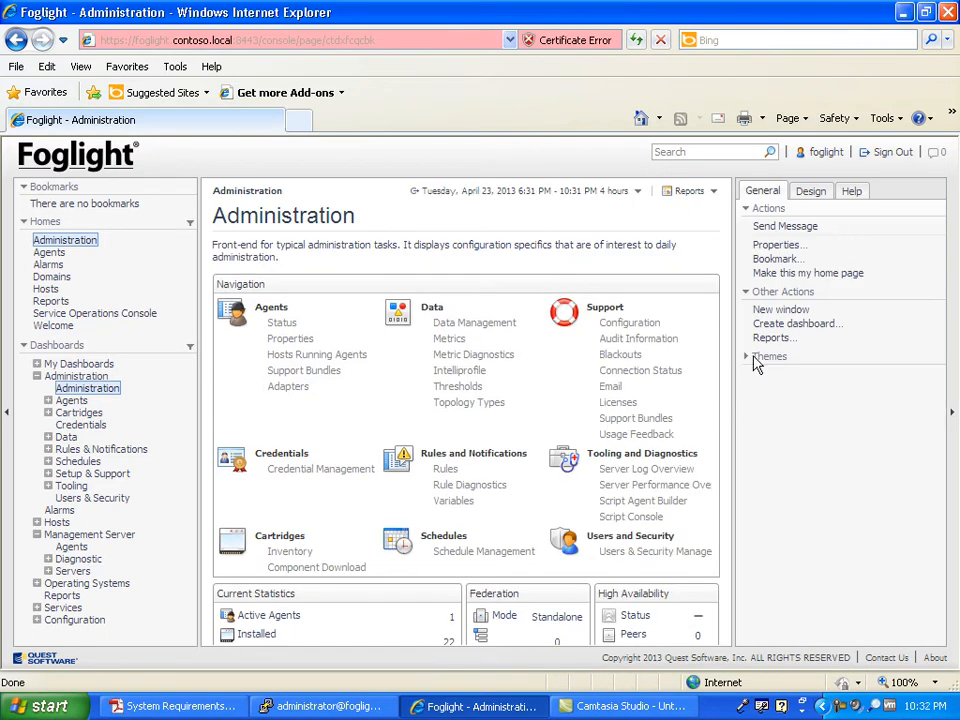
left_click(748, 358)
left_click(772, 375)
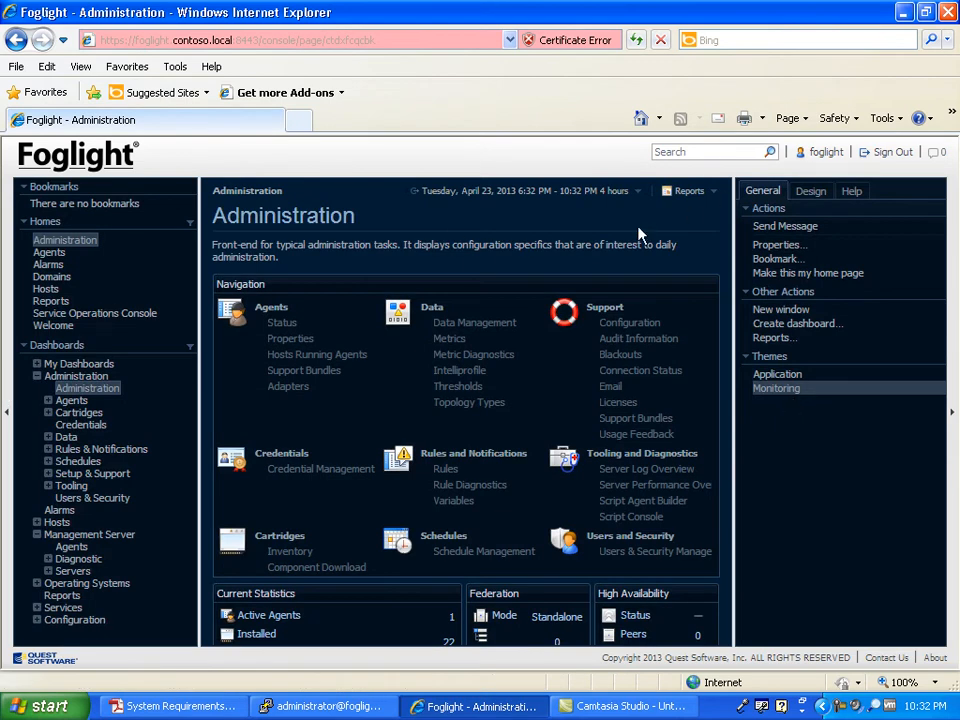
left_click_drag(604, 244, 553, 243)
left_click(537, 241)
left_click(777, 376)
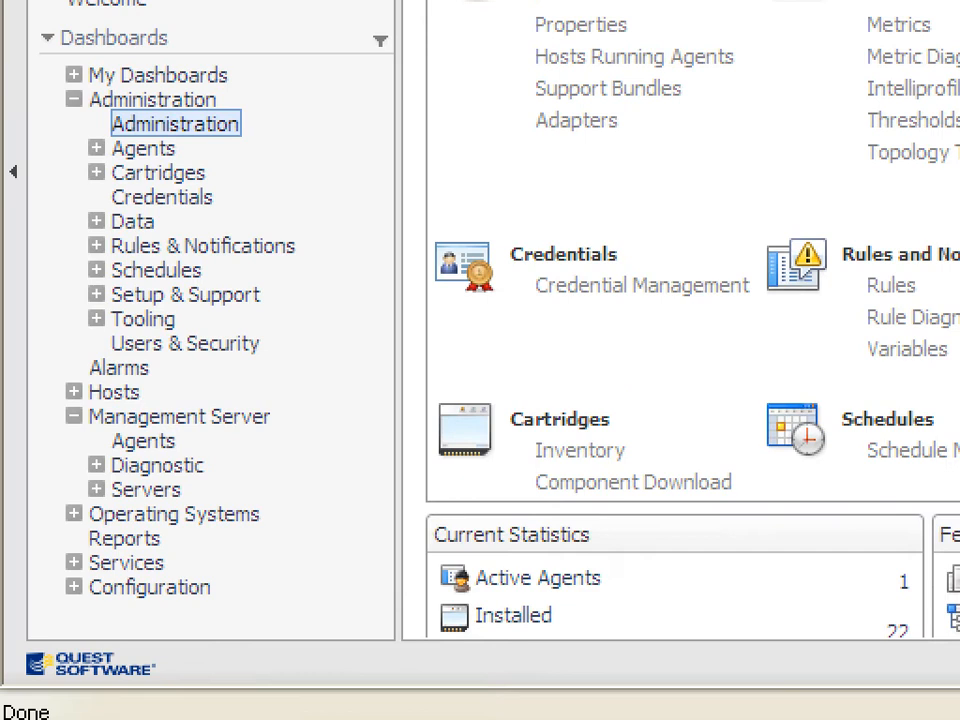
left_click(97, 625)
mouse_move(231, 559)
left_mouse_down()
mouse_move(226, 653)
mouse_move(117, 519)
left_mouse_up()
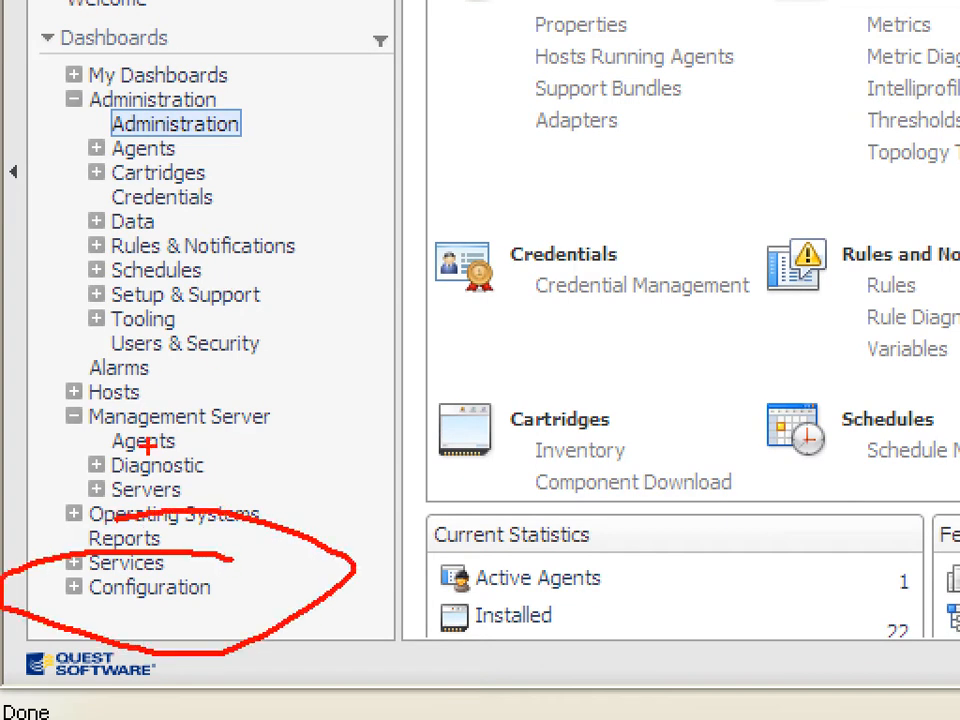
key("Escape")
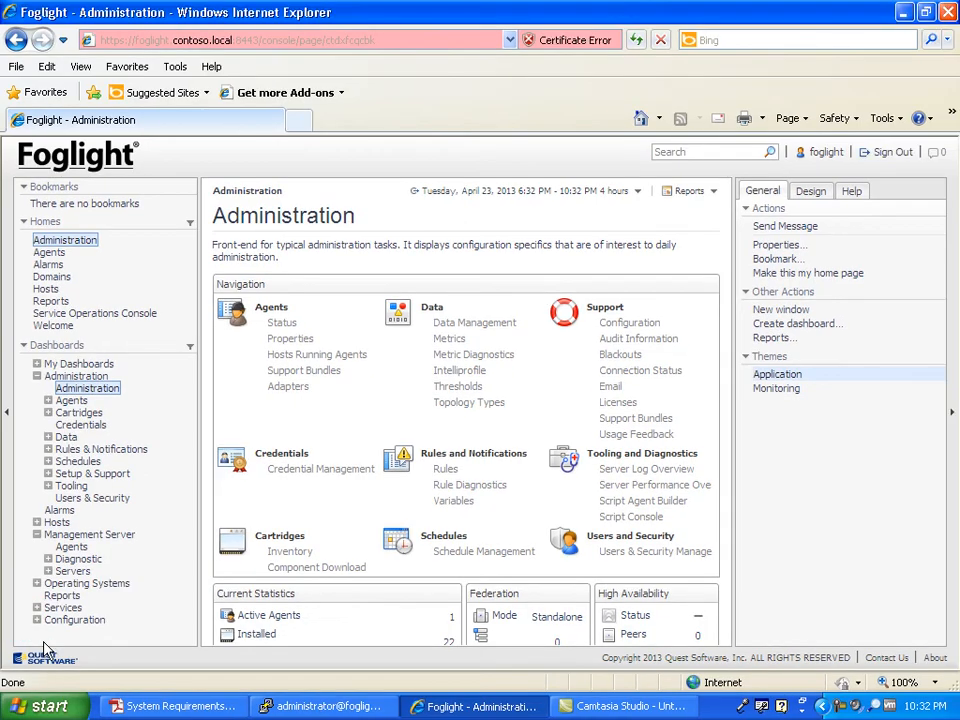
Step: Collapse the Administration dashboards, open User Preferences under Configuration, and hide the side panel of general actions
left_click_drag(35, 386, 40, 362)
left_click(36, 376)
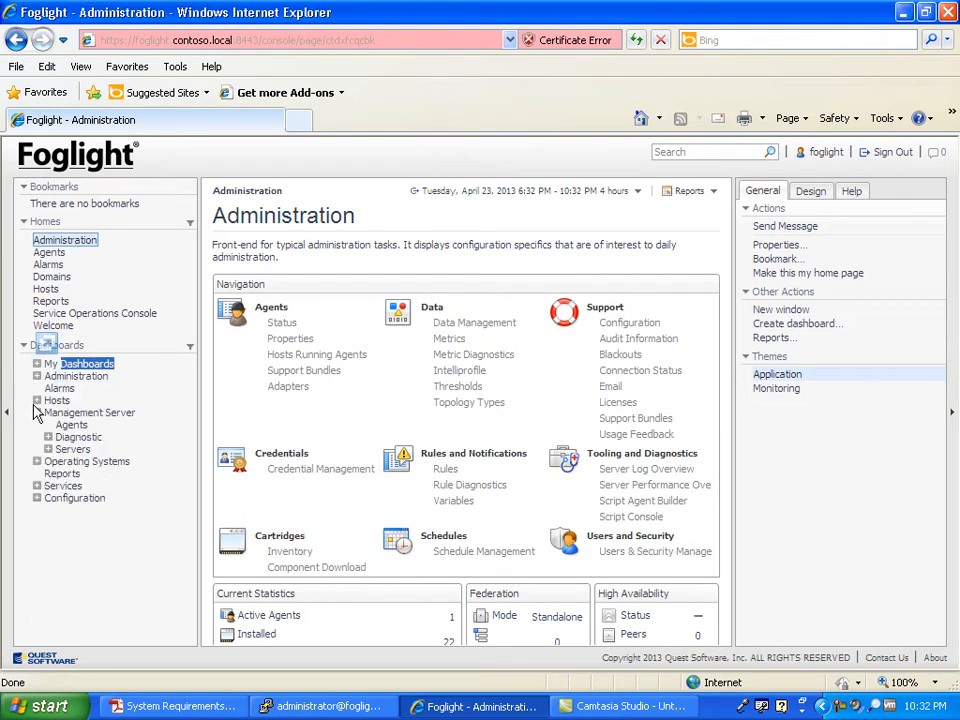
left_click(36, 498)
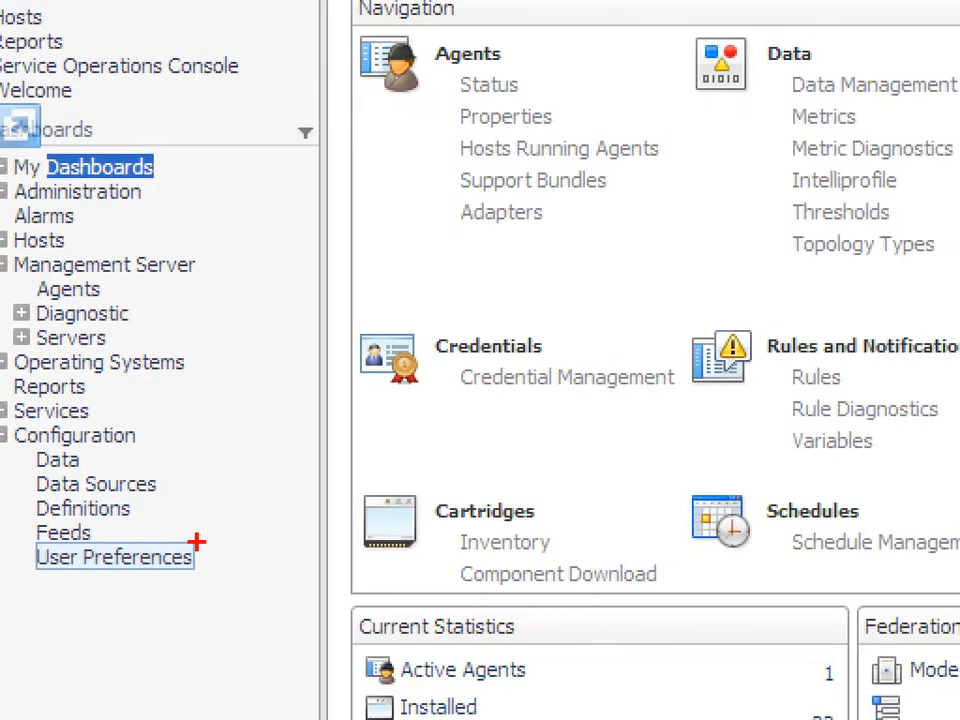
mouse_move(125, 530)
left_mouse_down()
mouse_move(165, 560)
mouse_move(122, 554)
left_mouse_up()
left_click(115, 558)
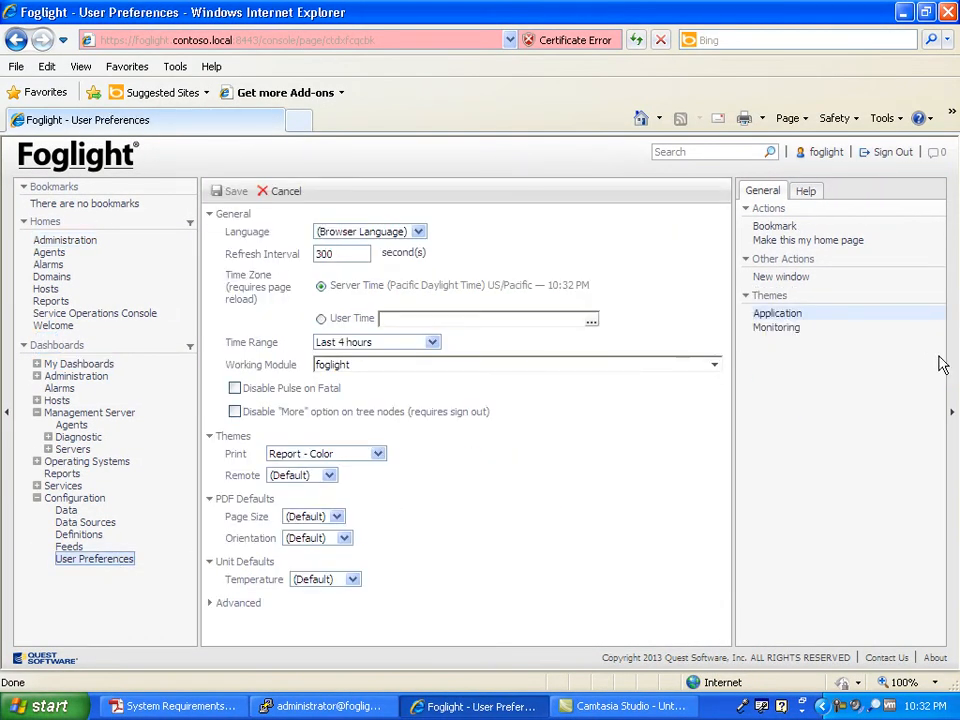
left_click(951, 411)
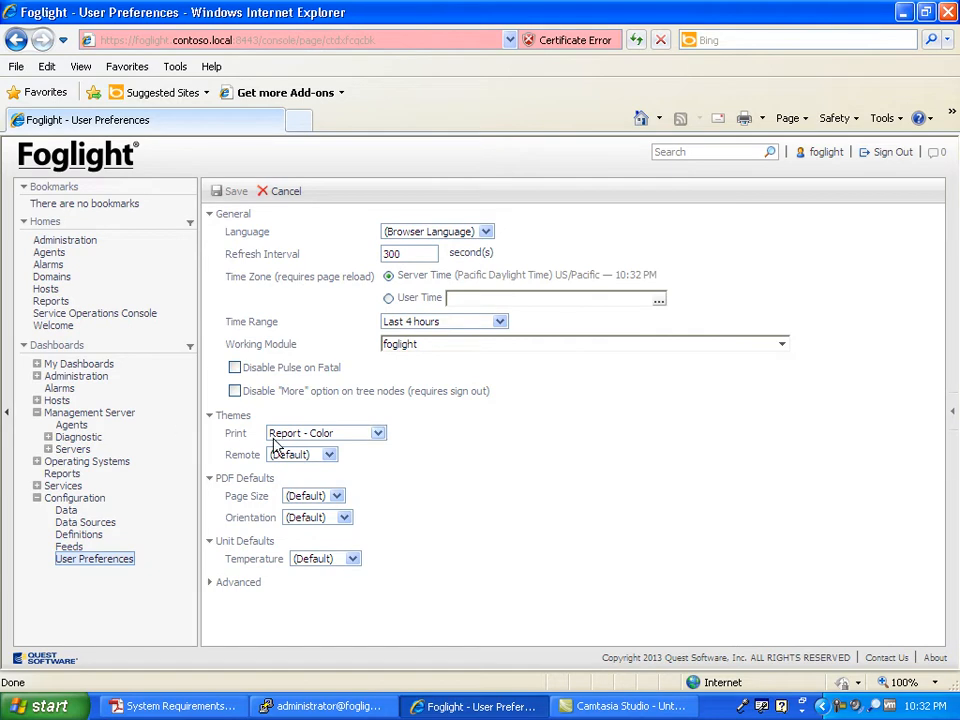
Step: Set the preferred language to English and examine the refresh interval
left_click(445, 234)
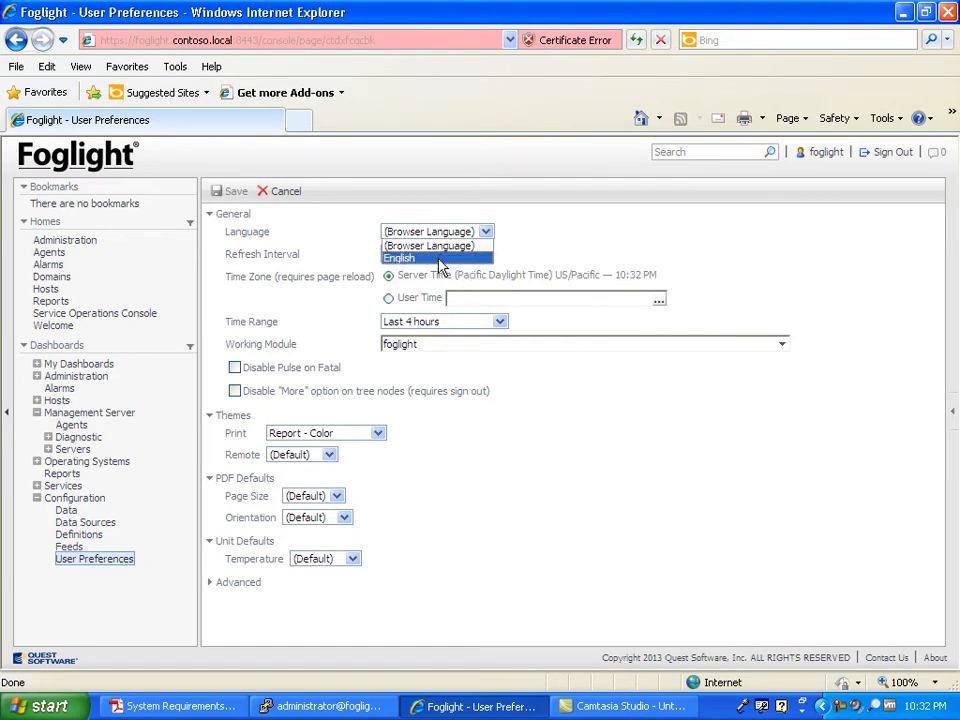
left_click(439, 259)
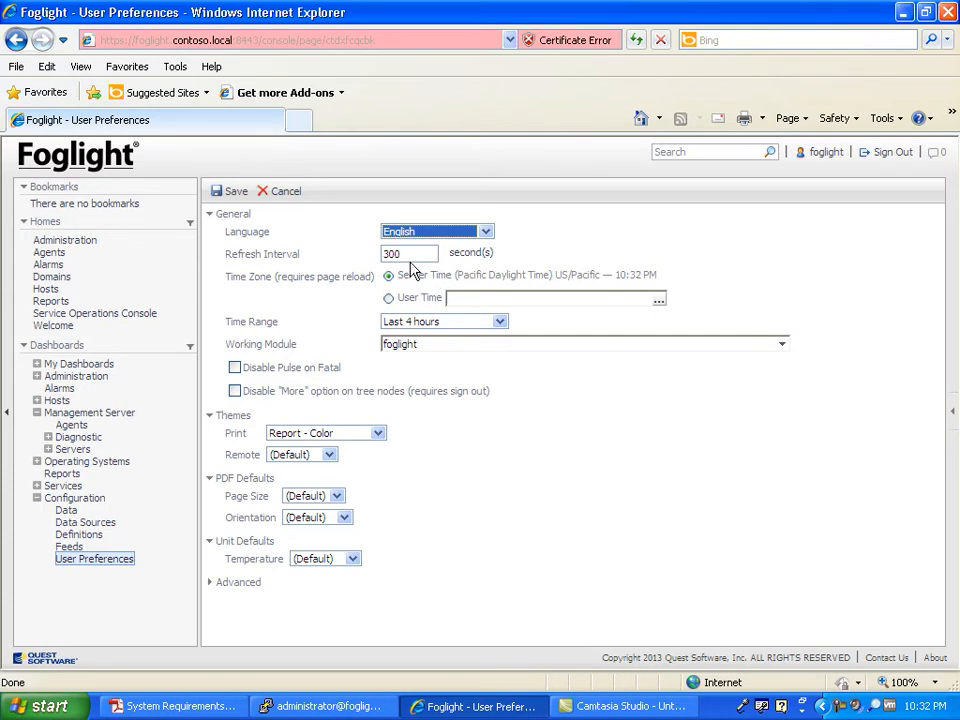
left_click_drag(226, 254, 415, 254)
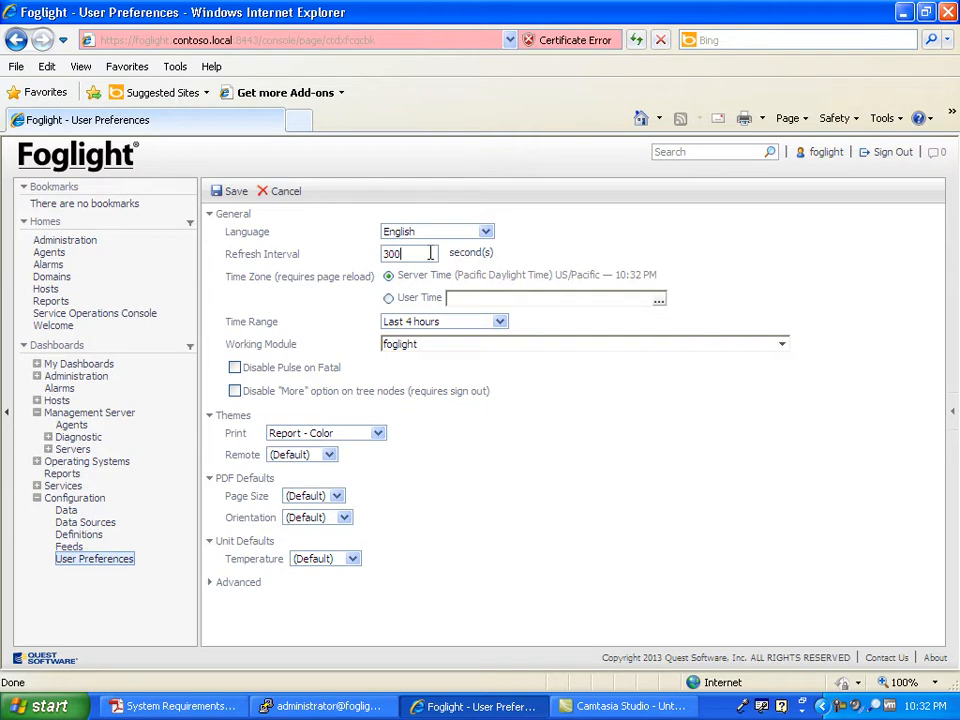
double_click(431, 254)
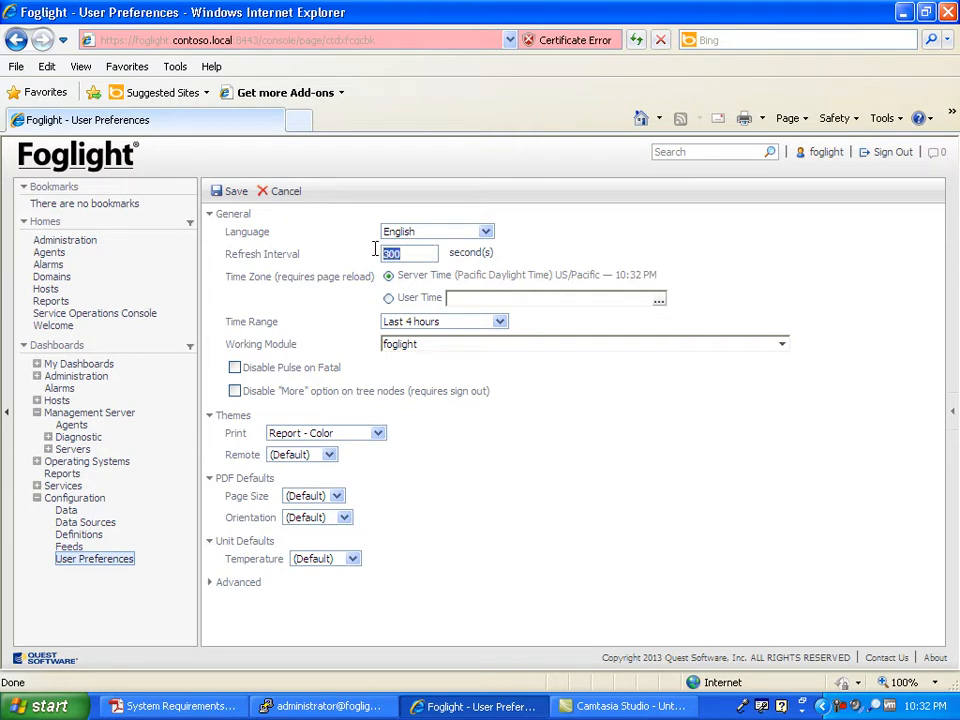
left_click(431, 254)
double_click(397, 254)
Step: Switch the time zone from server time to User Time and view the available time zones without picking another
left_click_drag(342, 277, 278, 277)
left_click(611, 274, "shift")
left_click_drag(611, 274, 458, 275)
left_click(471, 279)
double_click(472, 275)
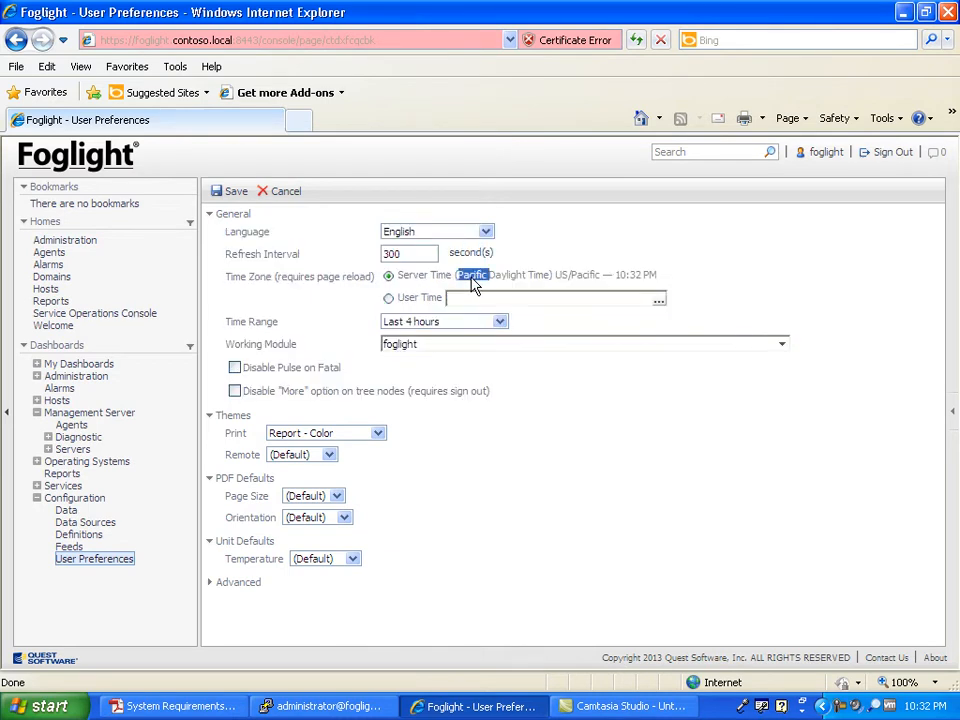
left_click(389, 298)
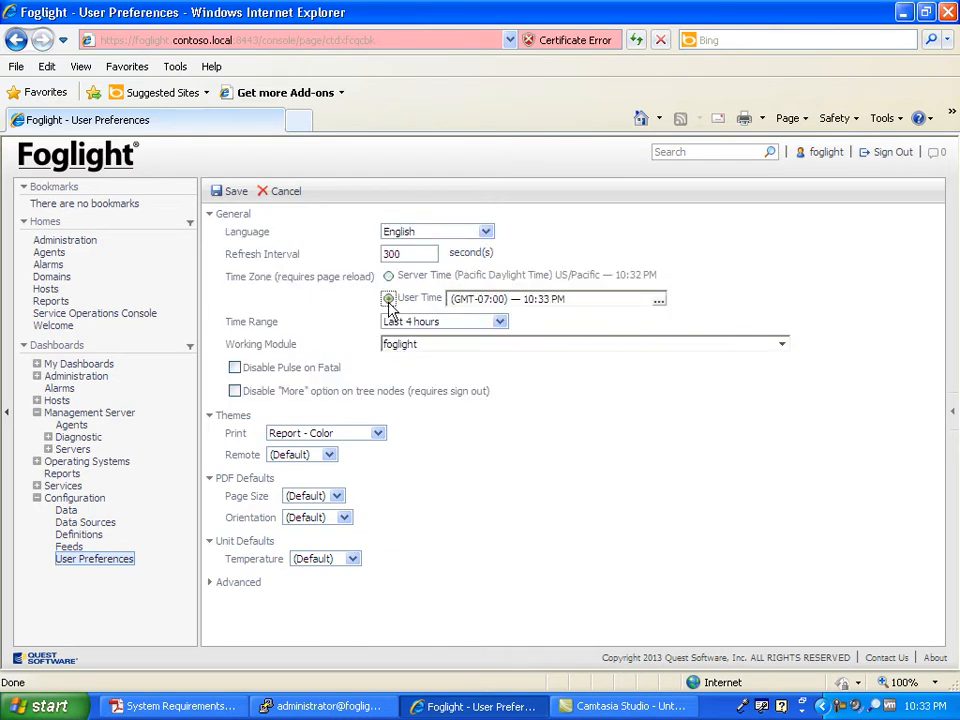
left_click(625, 299)
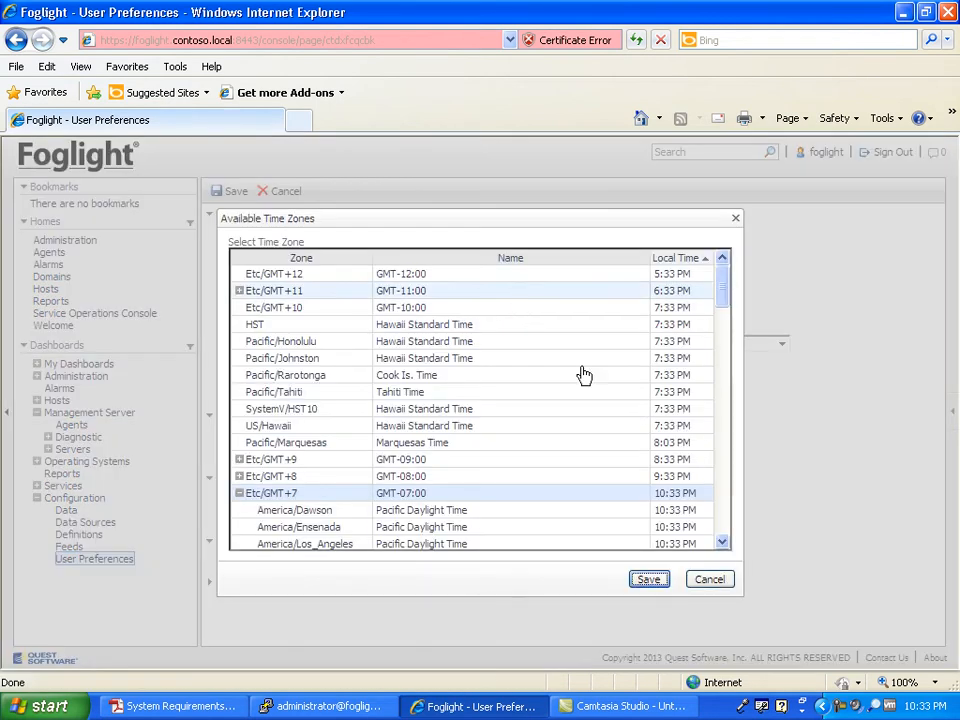
left_click(709, 579)
left_click(712, 578)
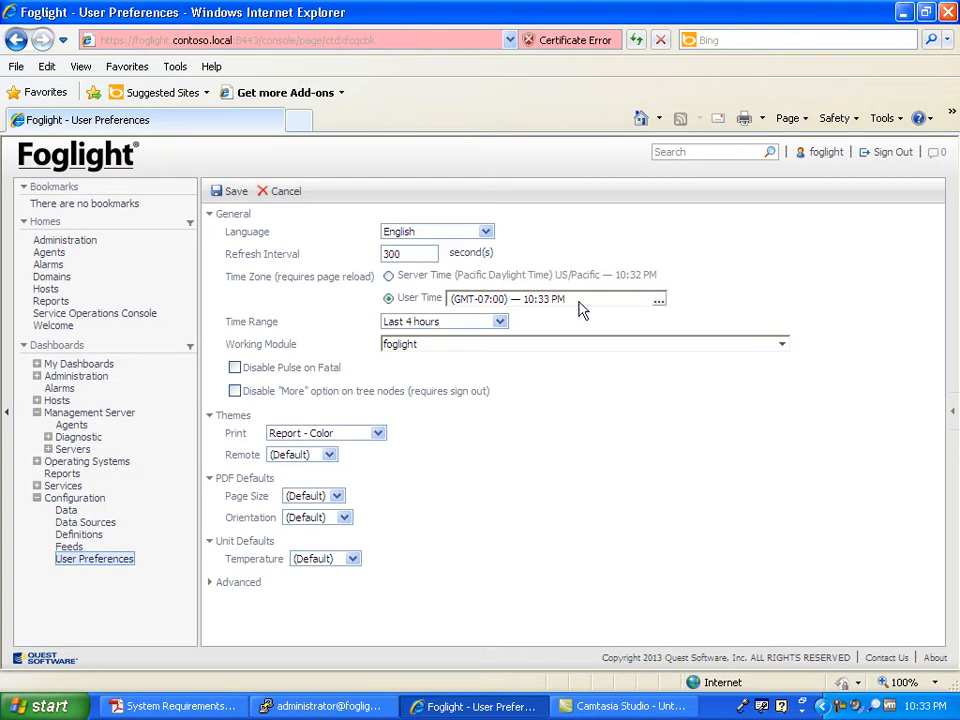
Step: Set the default time range to Last hour
left_click(497, 321)
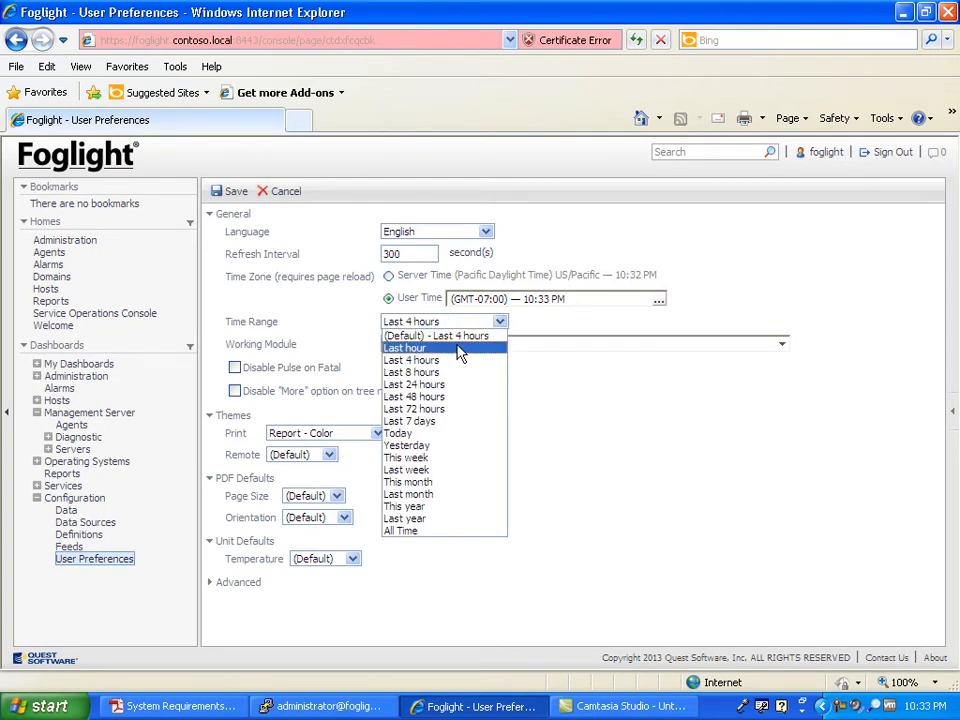
left_click(459, 349)
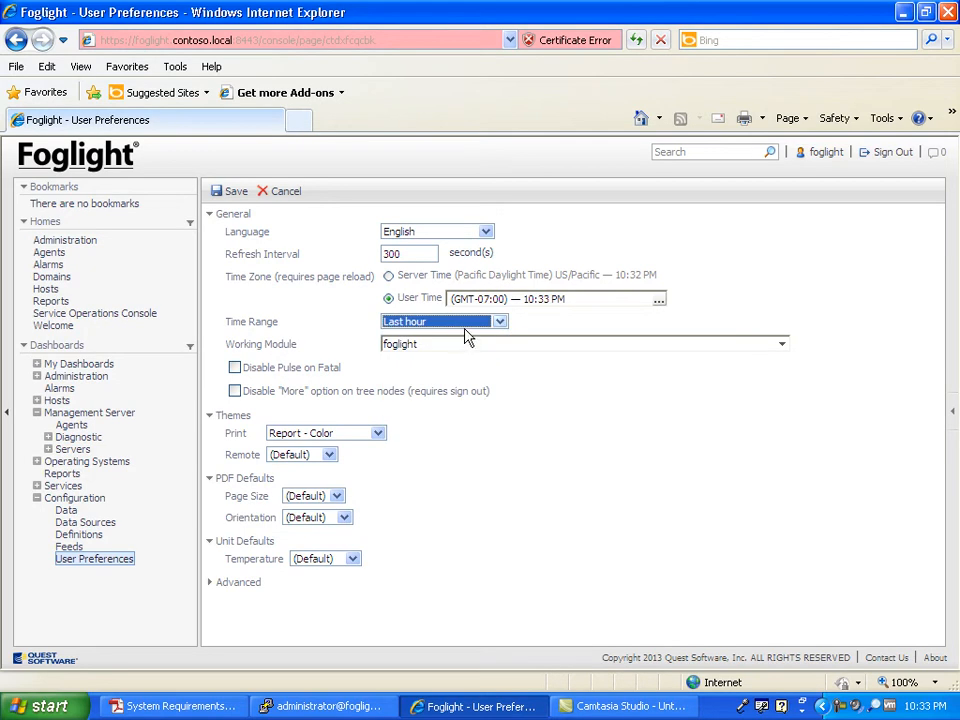
left_click(462, 325)
left_click(448, 370)
left_click(442, 322)
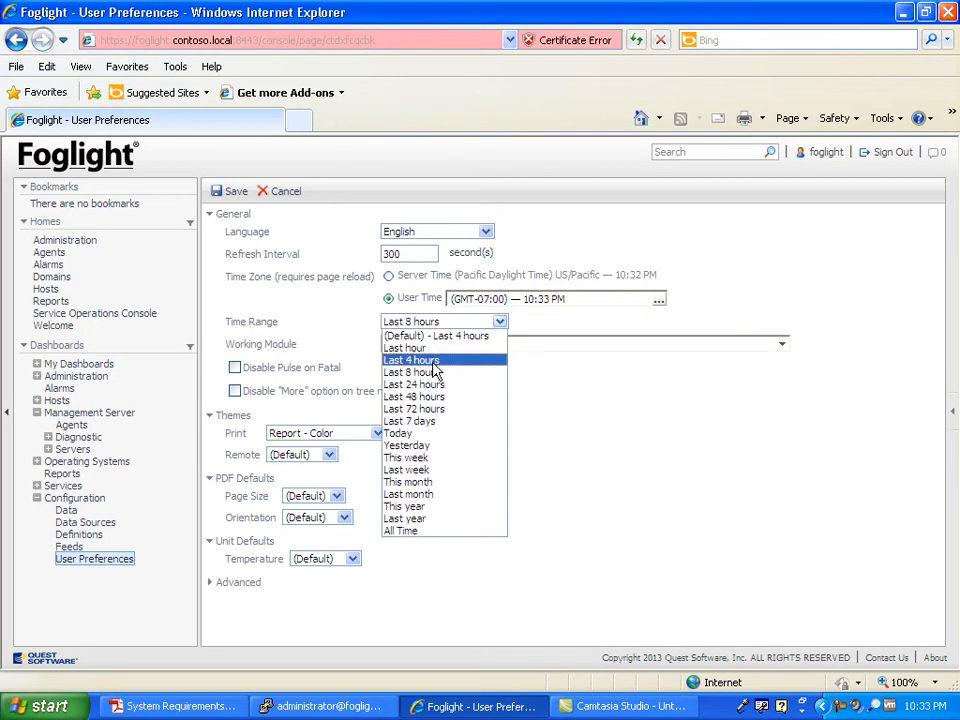
left_click(431, 350)
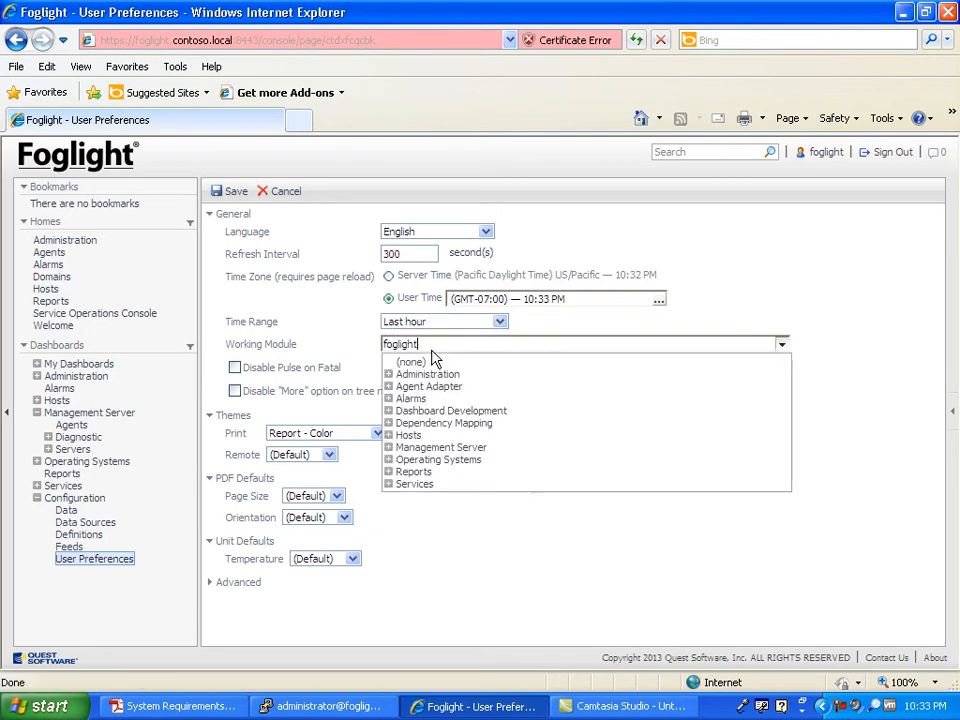
Step: Examine the available working modules without choosing a different one
left_click(310, 343)
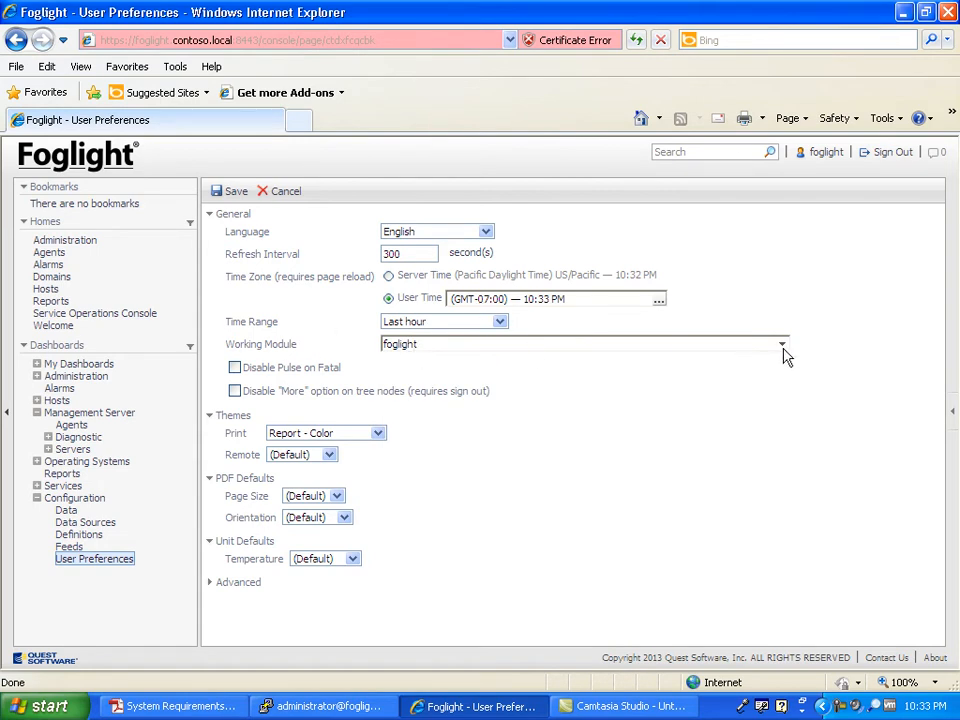
left_click(460, 345)
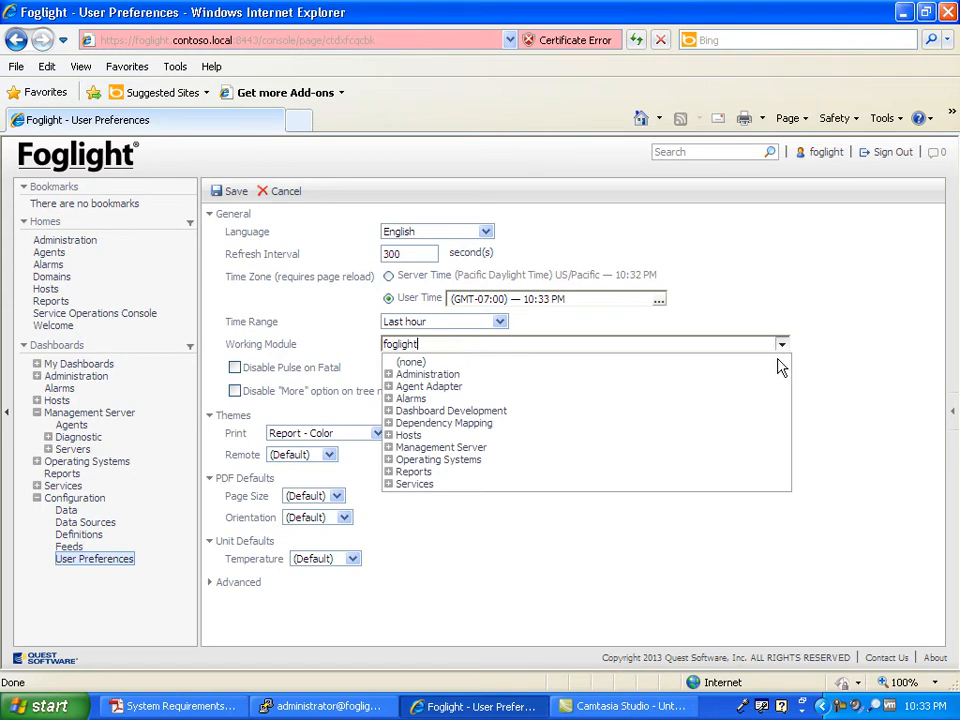
left_click(315, 342)
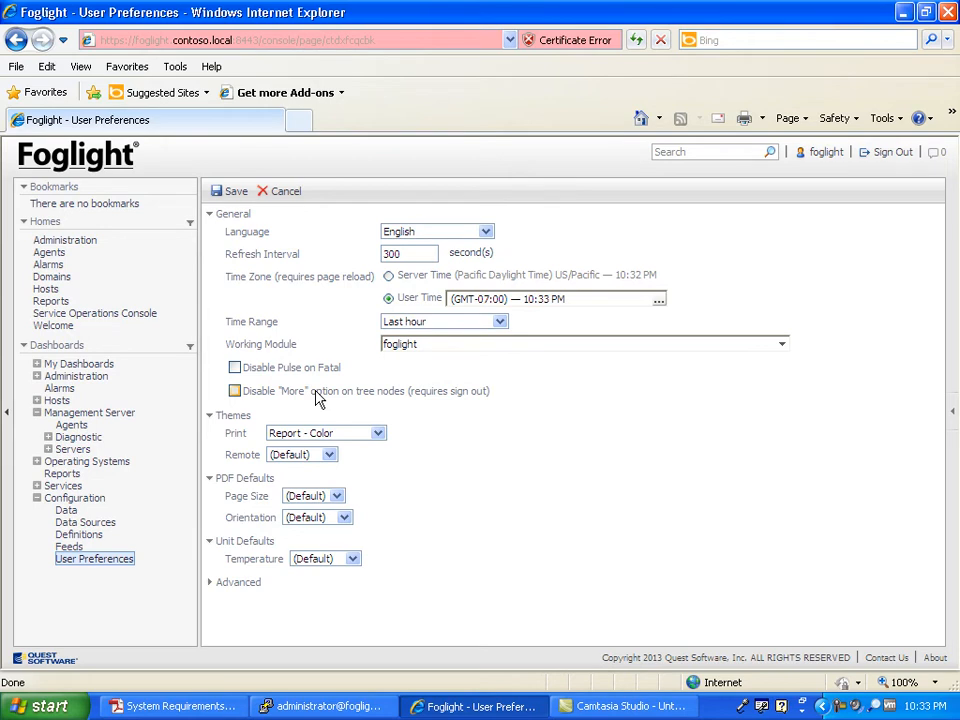
left_click(345, 433)
left_click(376, 431)
left_click(782, 344)
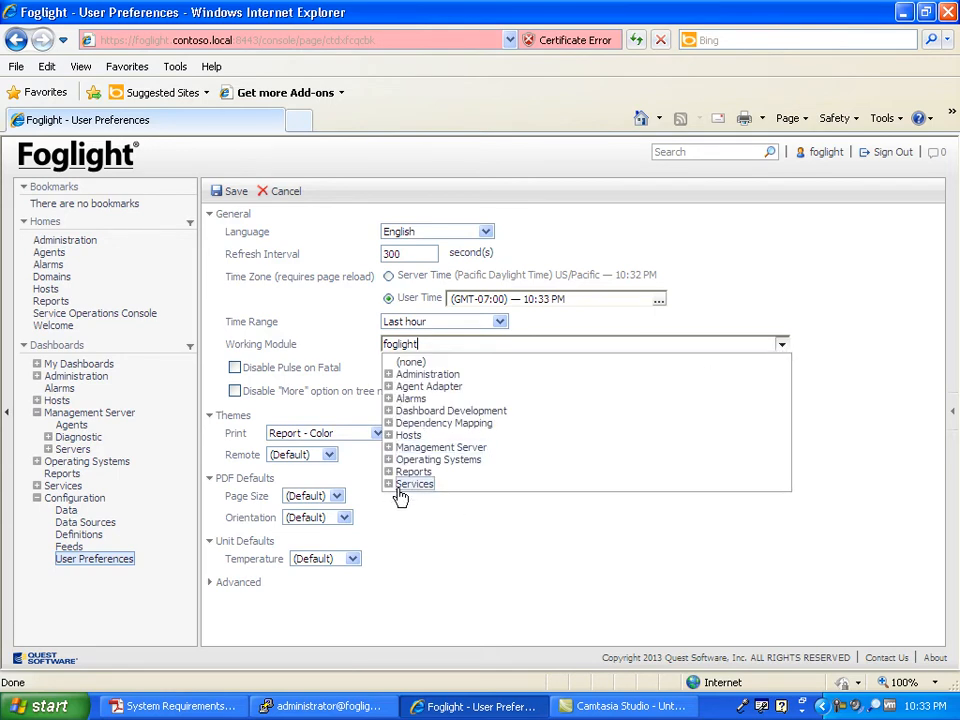
left_click(422, 518)
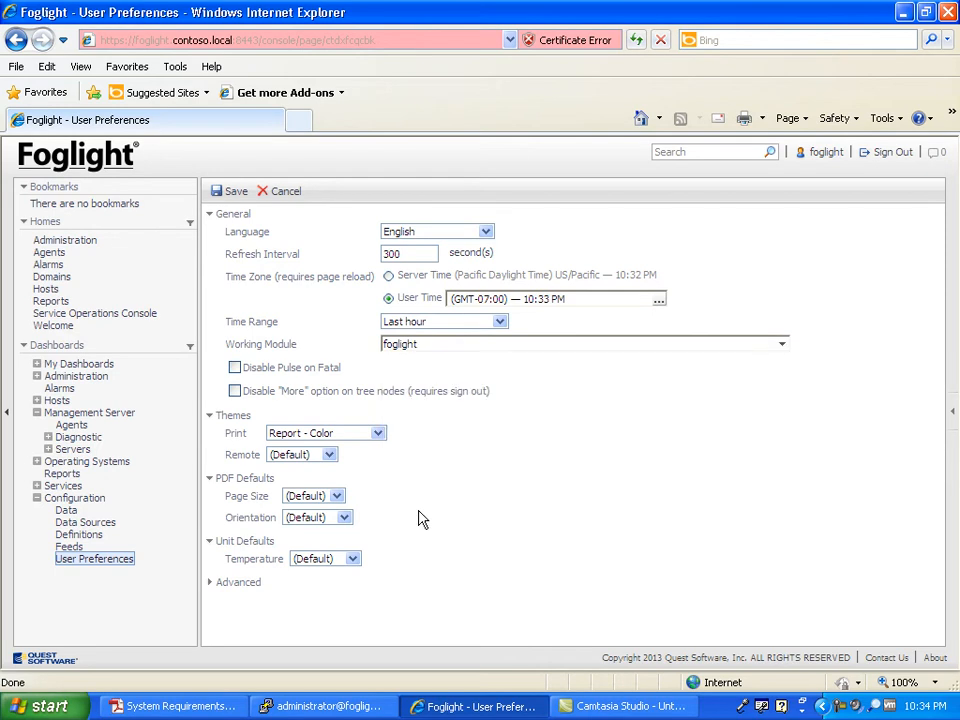
left_click(720, 347)
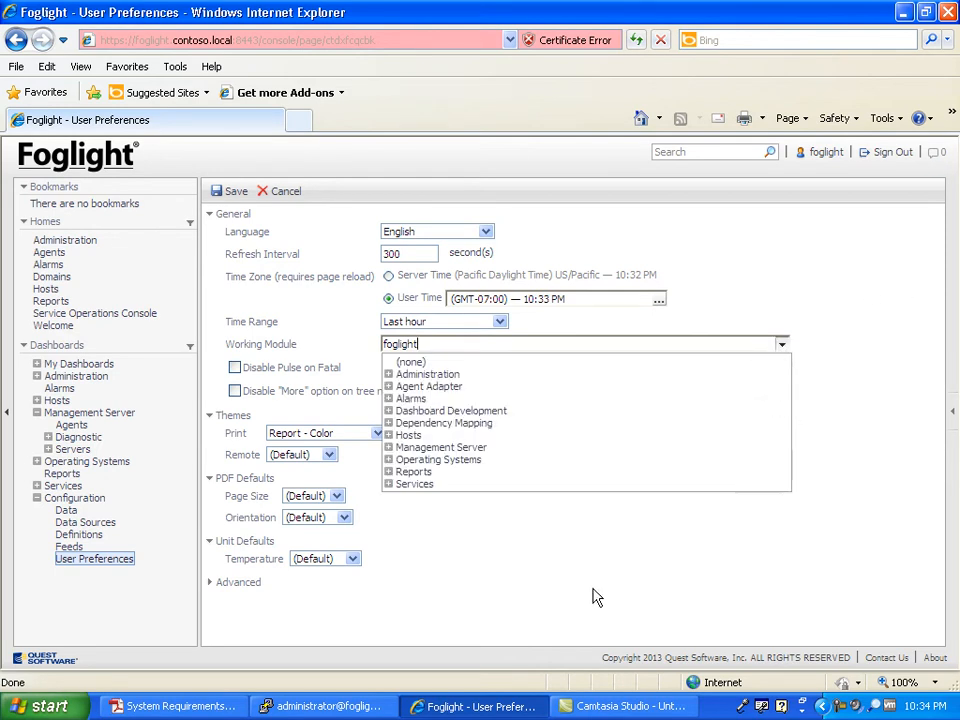
left_click(574, 561)
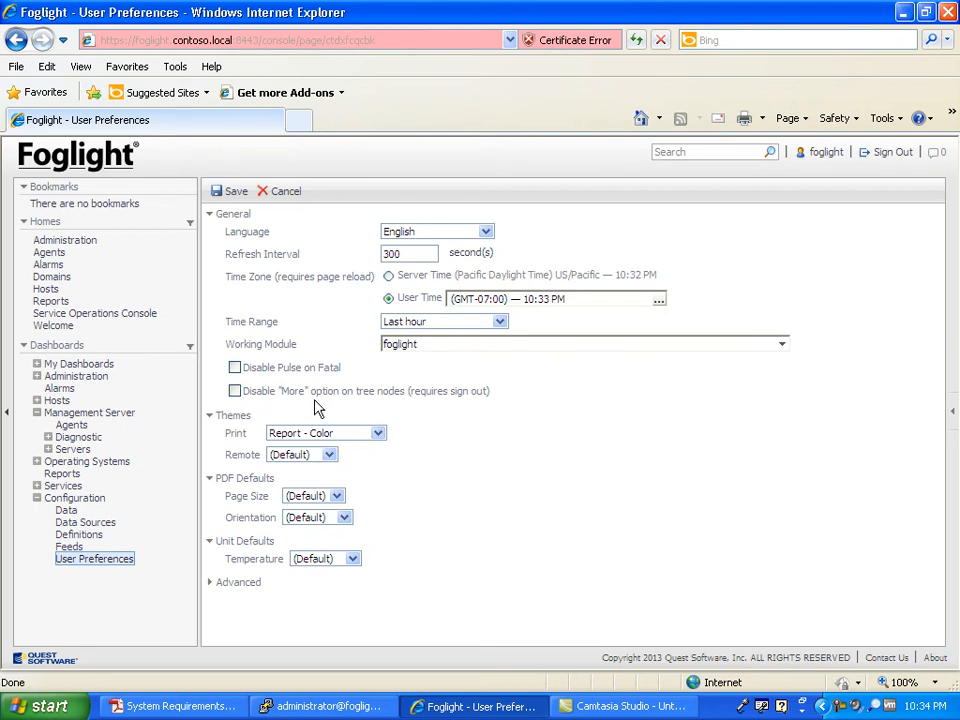
Step: Disable the "More" option on tree nodes and review the print and remote theme choices
left_click(236, 392)
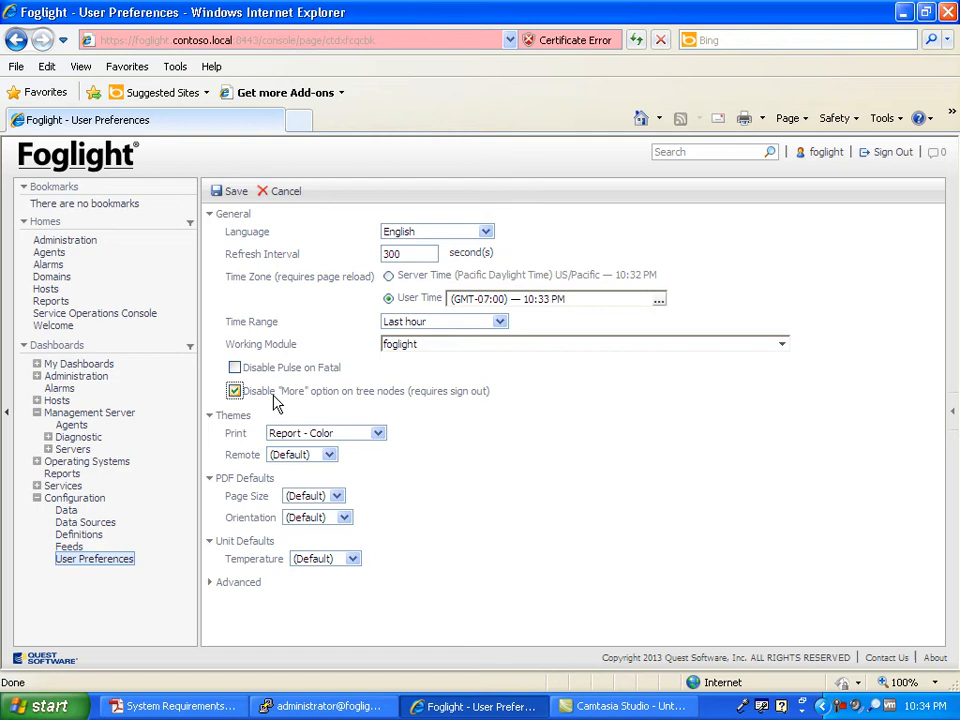
left_click(369, 440)
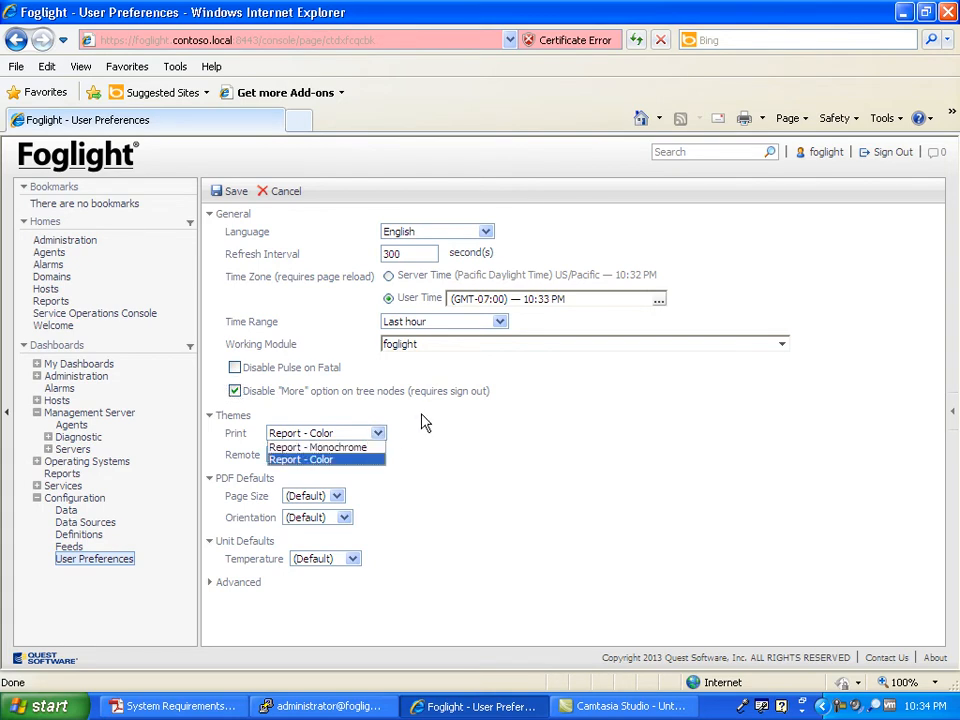
left_click(354, 448)
left_click(329, 454)
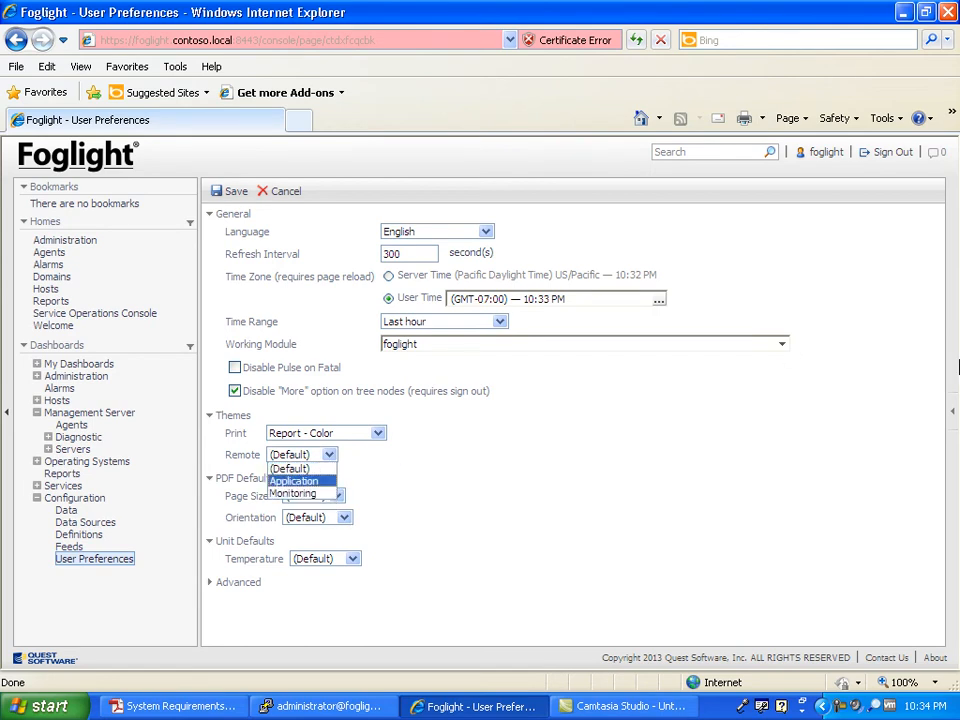
left_click(369, 465)
Step: Review the choices for PDF page size, PDF orientation and the default temperature unit
left_click(336, 496)
left_click(330, 510)
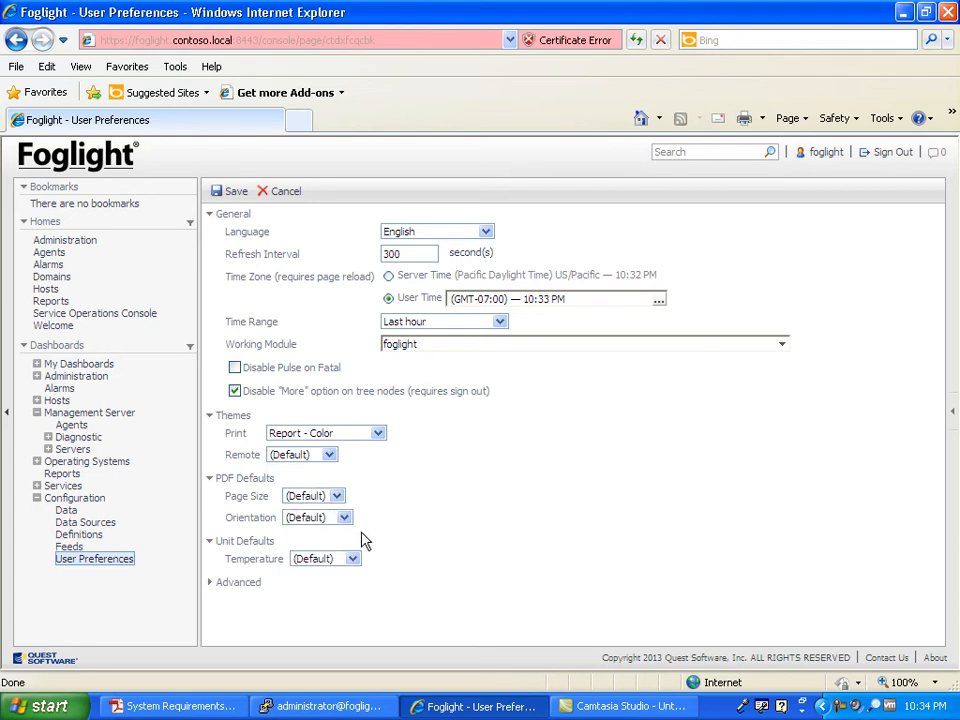
left_click(344, 517)
left_click(459, 484)
left_click(352, 558)
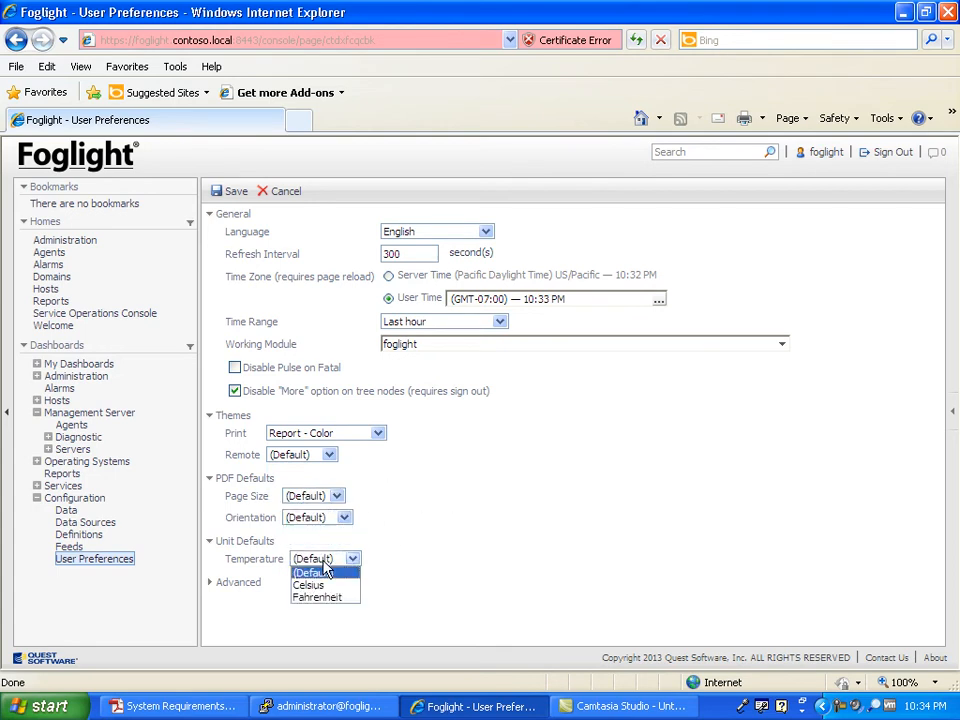
left_click(441, 512)
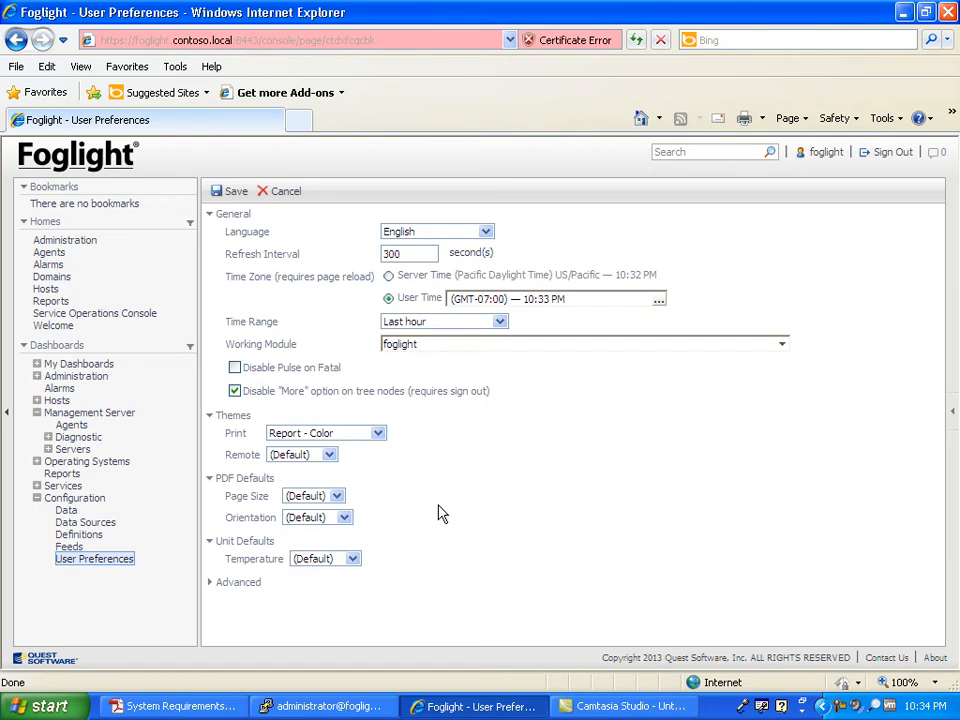
Step: Expand the Advanced preferences and examine the options they contain
left_click(212, 582)
scroll(413, 542, "down", 3)
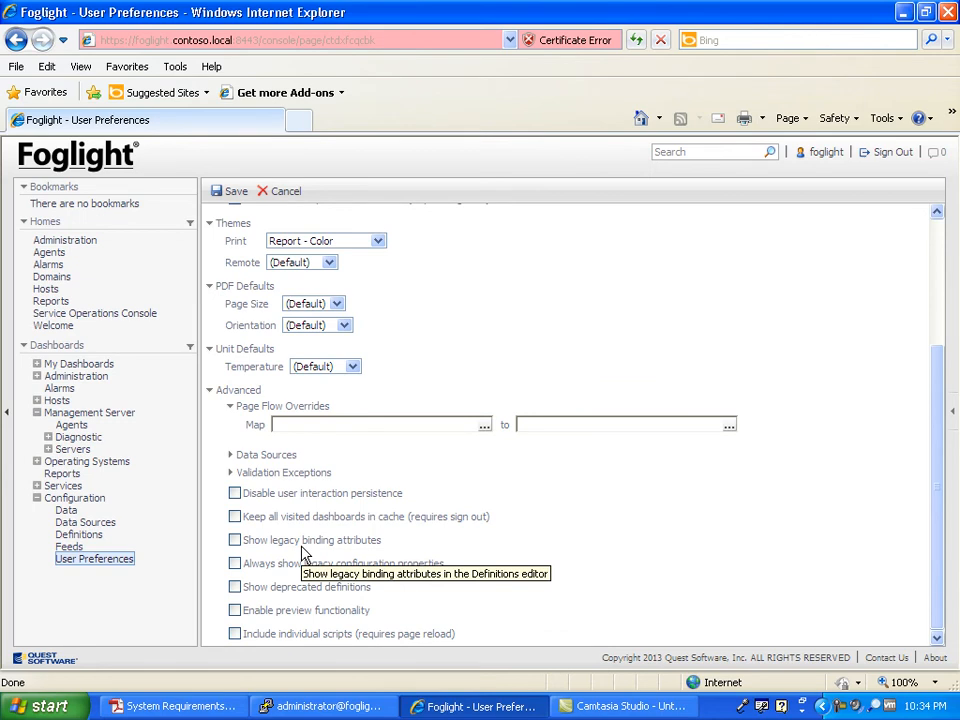
Step: Enable keeping all visited dashboards in cache in the Advanced preferences and save the user preferences
left_click(259, 517)
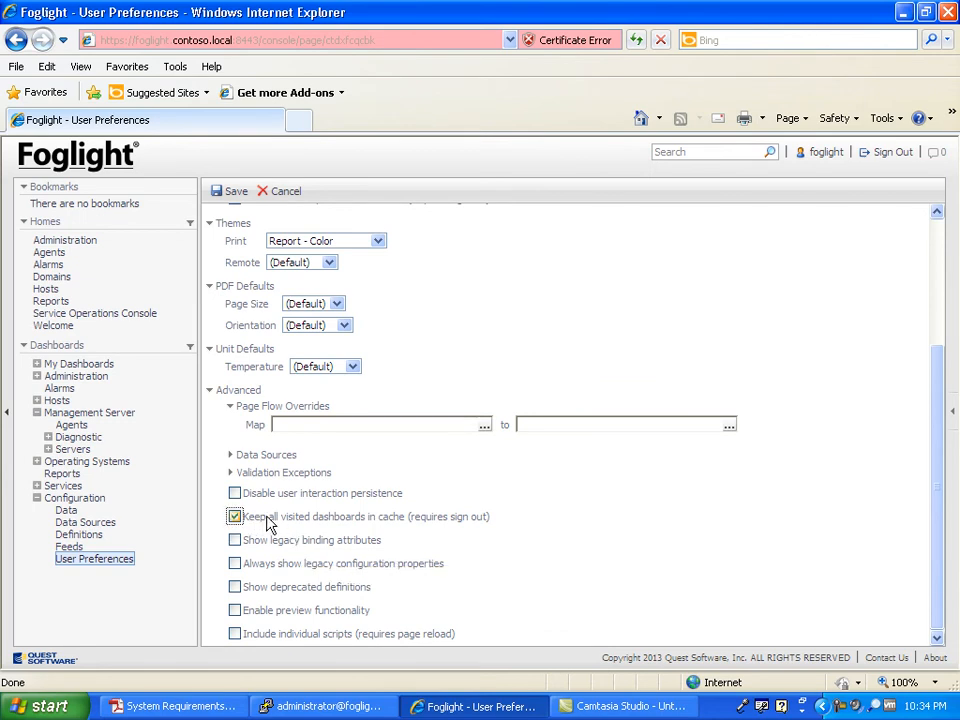
left_click_drag(244, 518, 480, 531)
scroll(540, 500, "up", 4)
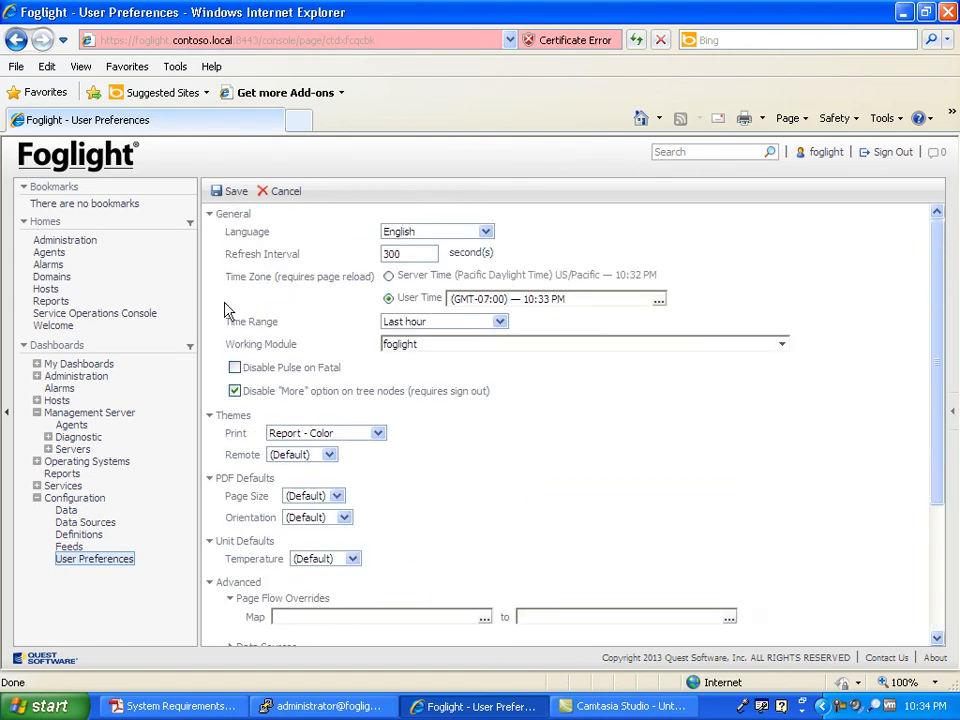
left_click(238, 192)
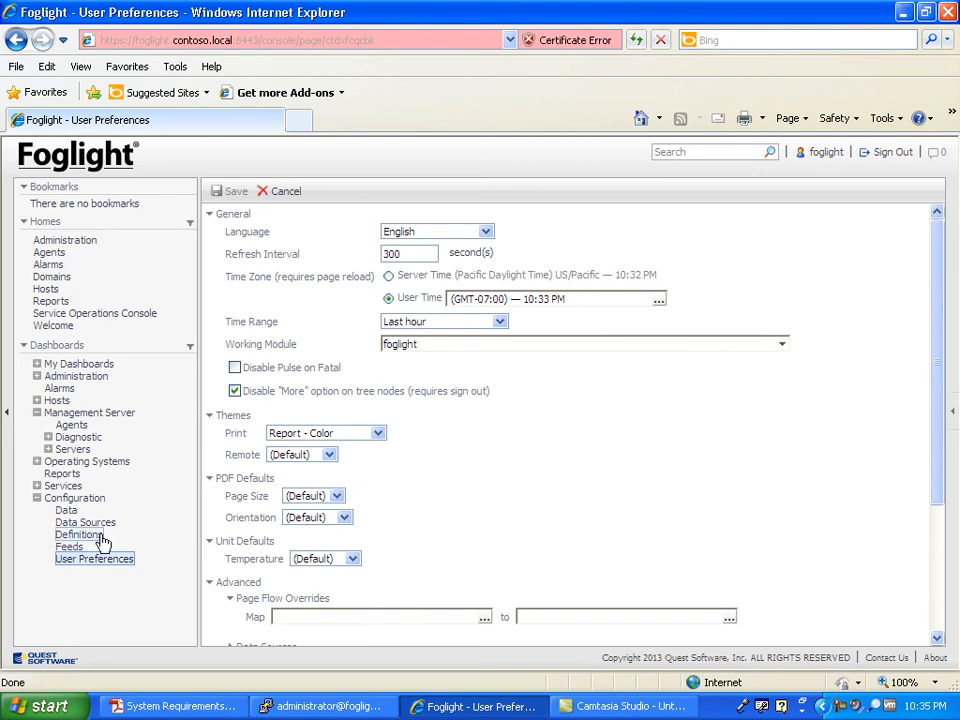
Step: Go to User Management under the administration of users and security, and open the account listed below foglight for editing
left_click(76, 241)
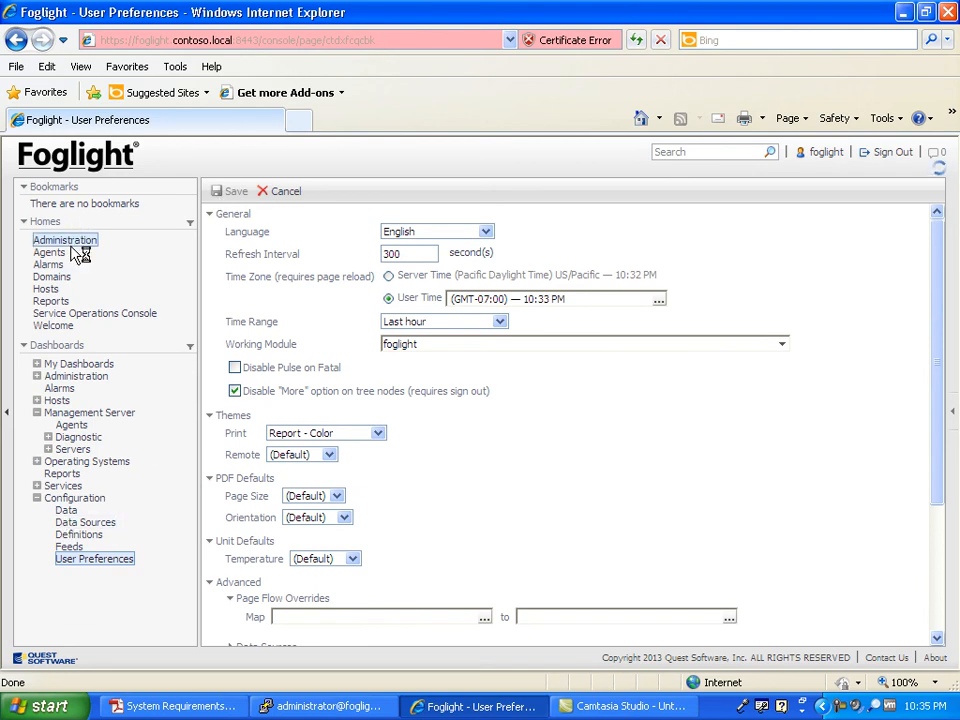
left_click(735, 543)
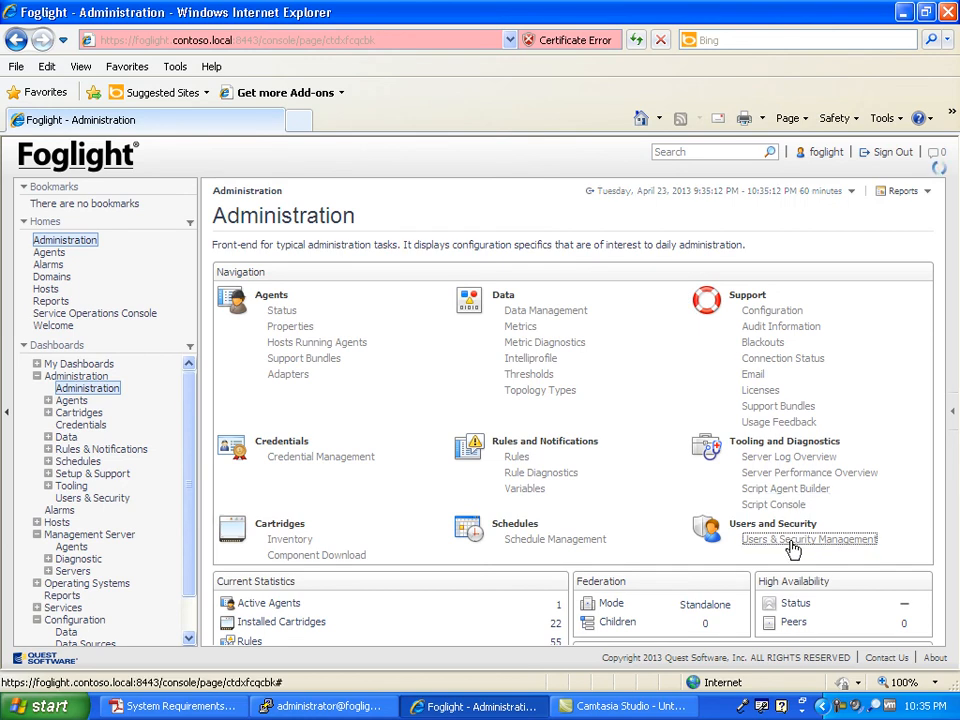
left_click(371, 367)
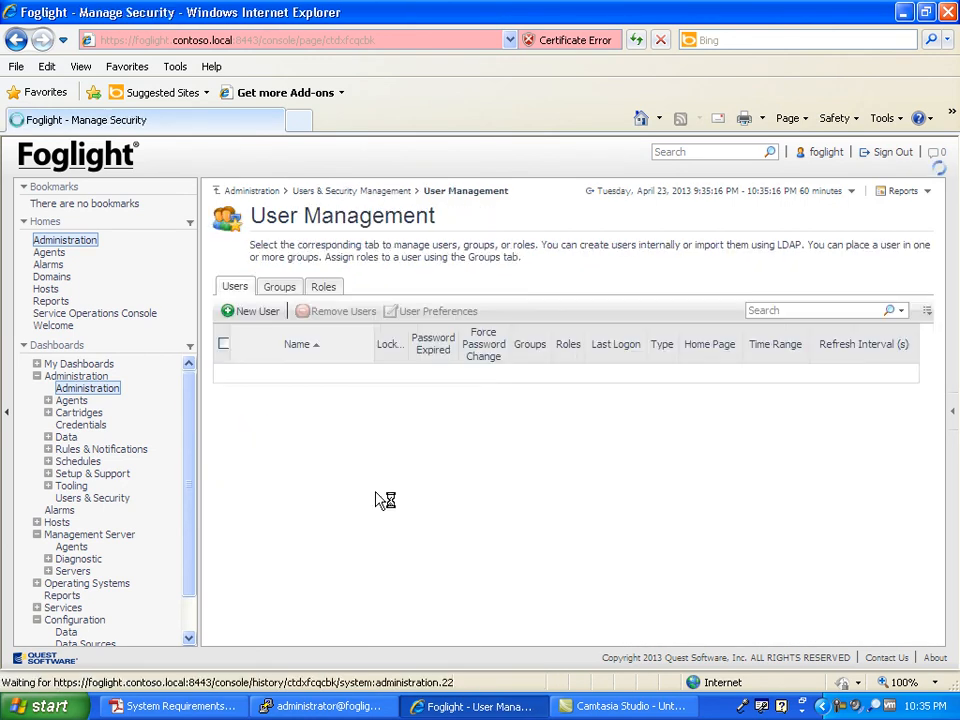
left_click(257, 396)
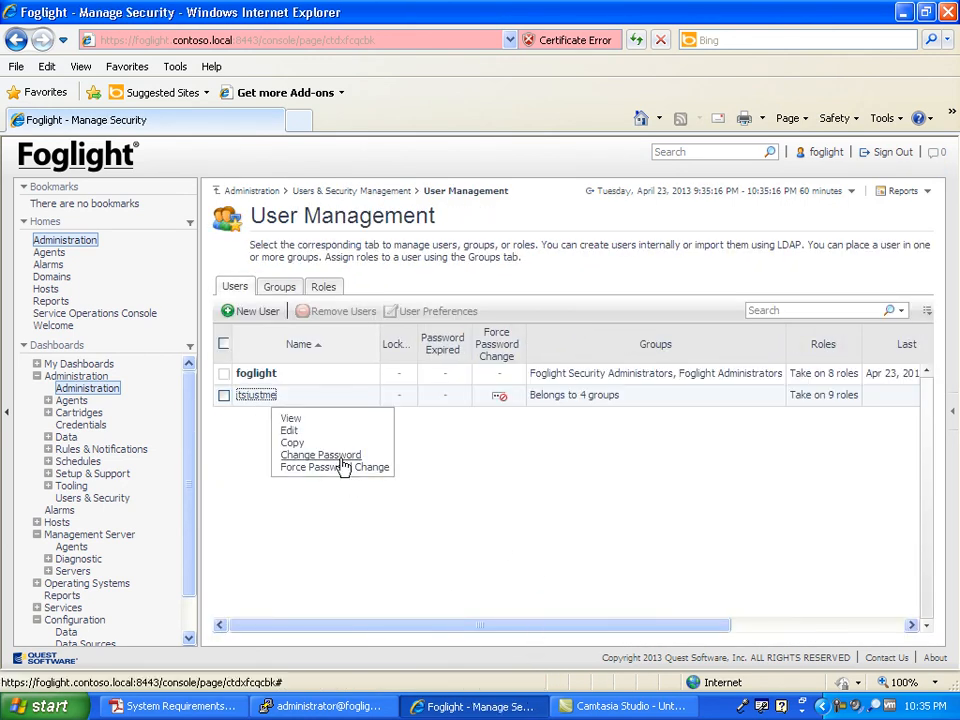
left_click(300, 432)
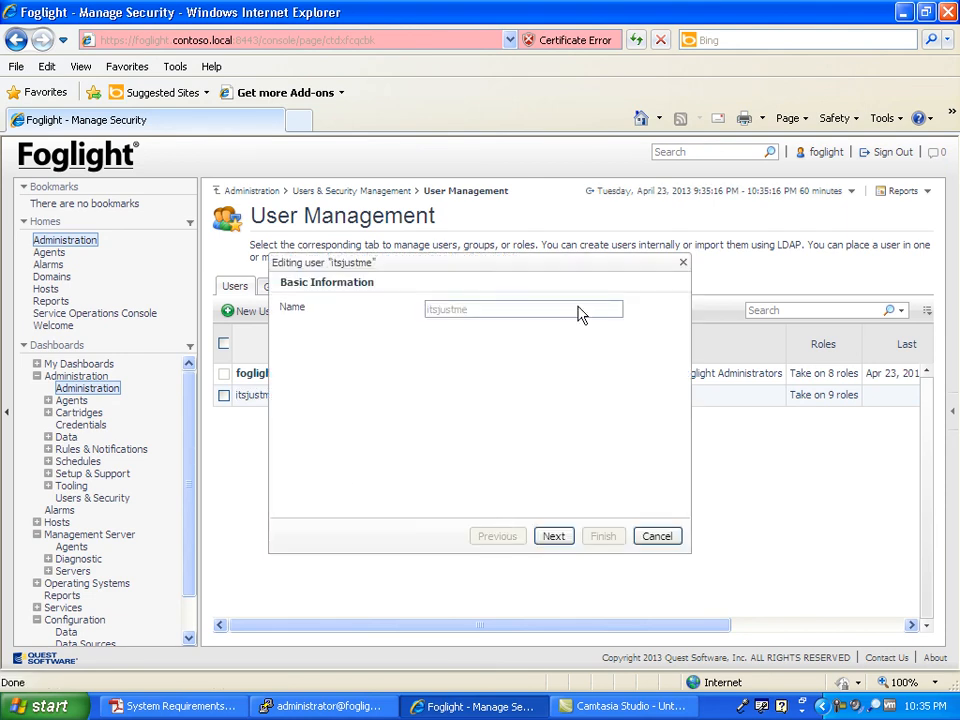
Step: Set the user's default time range to Last Hour, leaving groups, password, home page and refresh interval as they are, and save the user
left_click(553, 536)
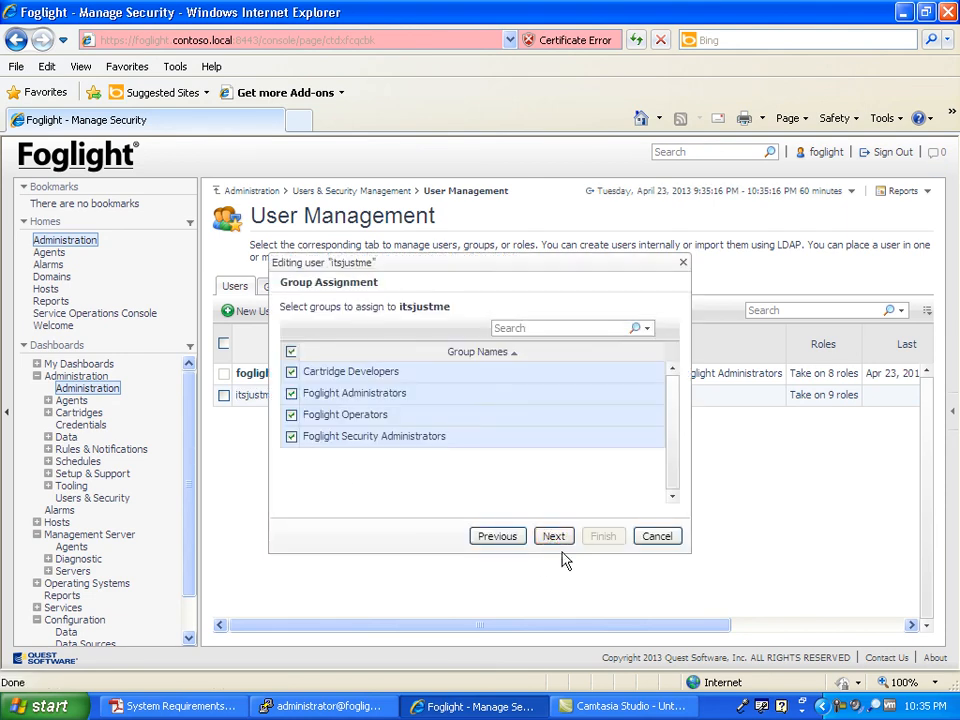
left_click(562, 541)
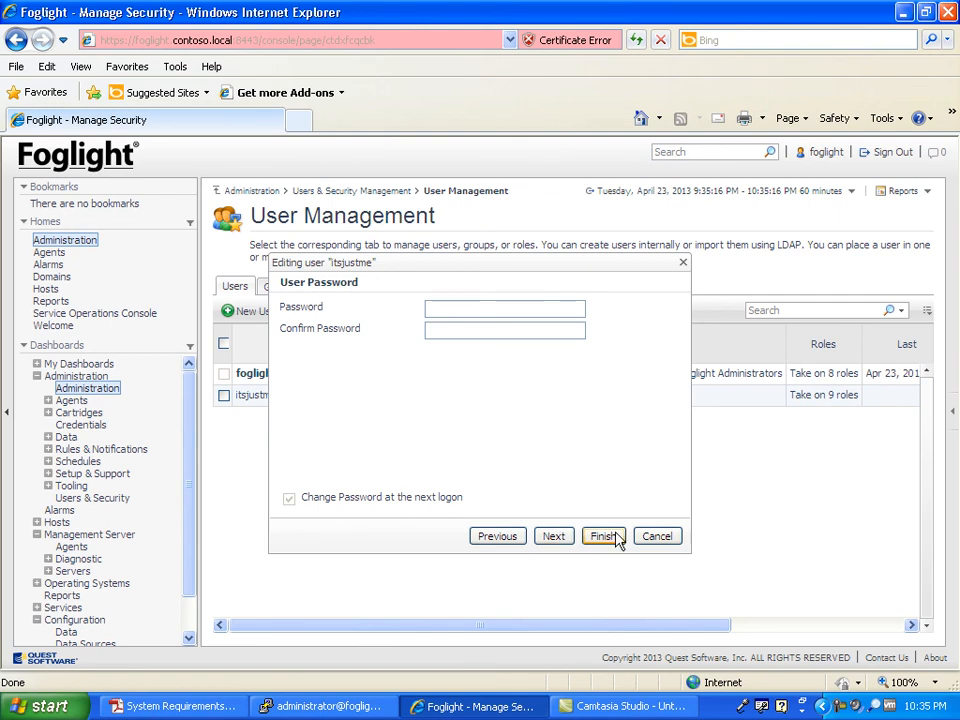
left_click(556, 539)
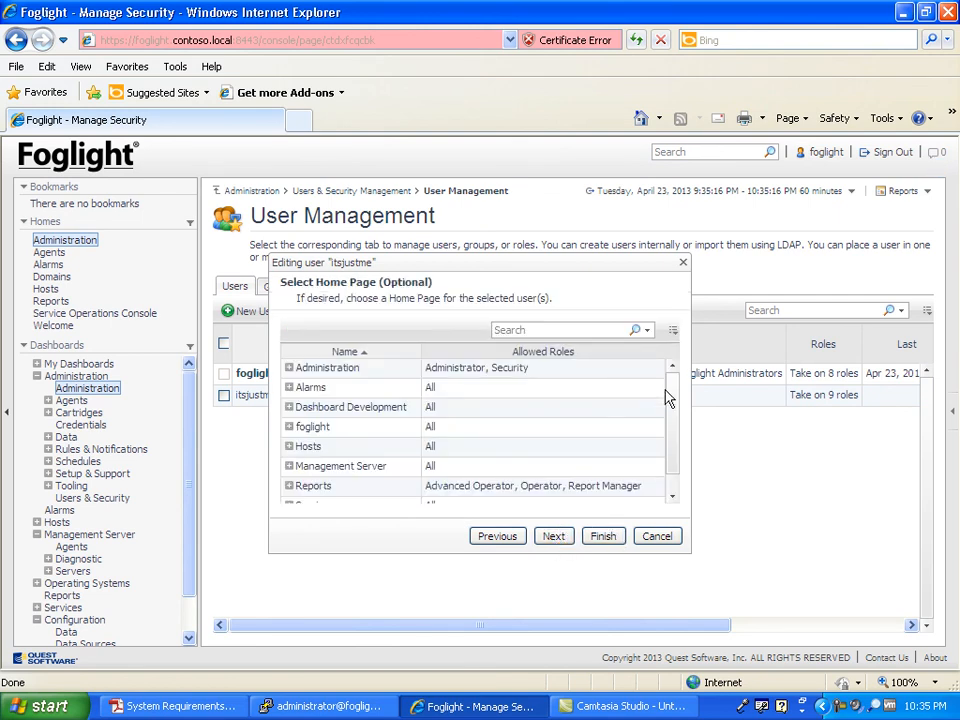
left_click(558, 542)
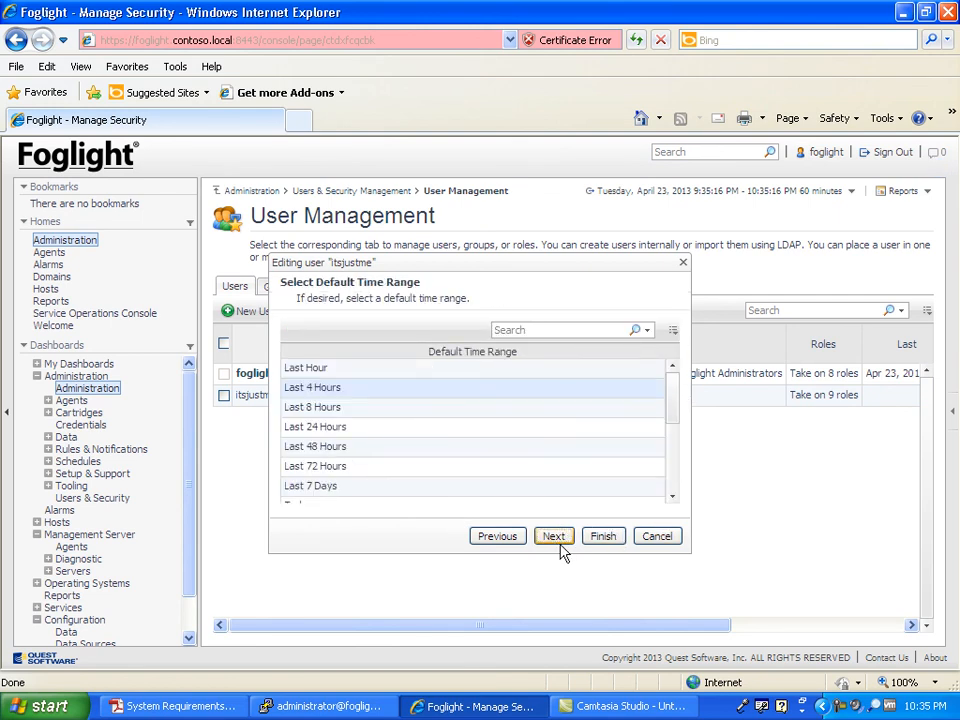
left_click(306, 369)
left_click(553, 536)
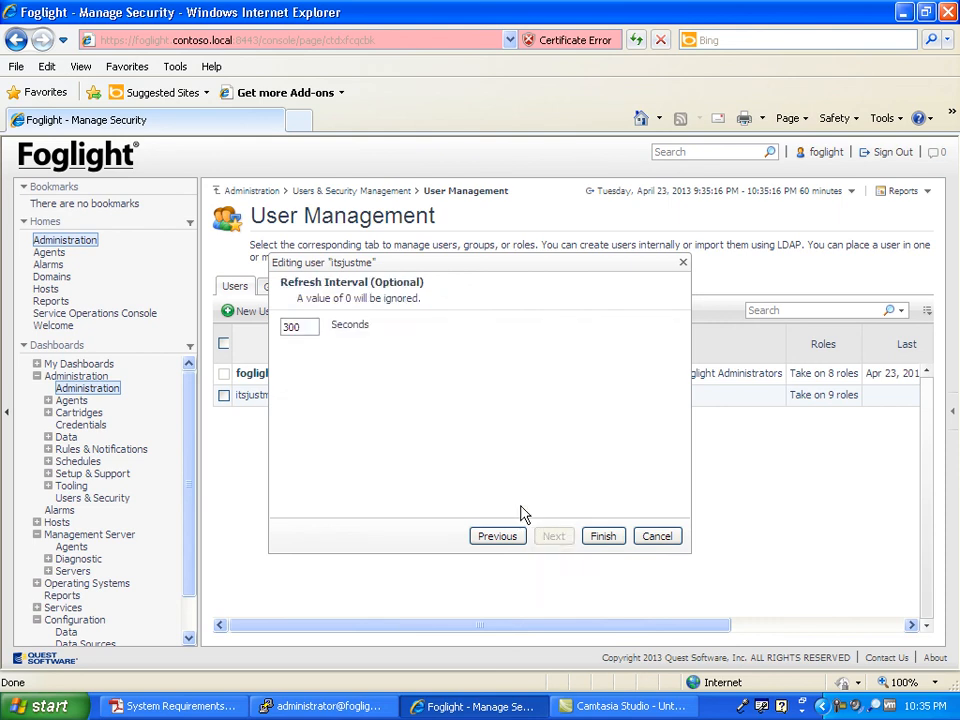
left_click(602, 536)
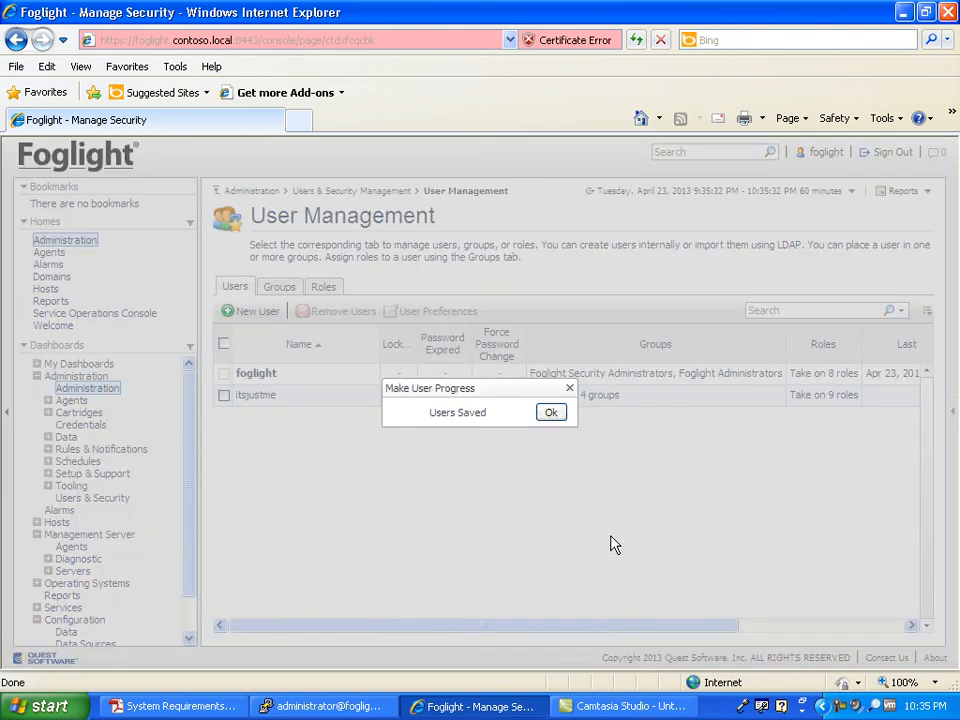
left_click(541, 416)
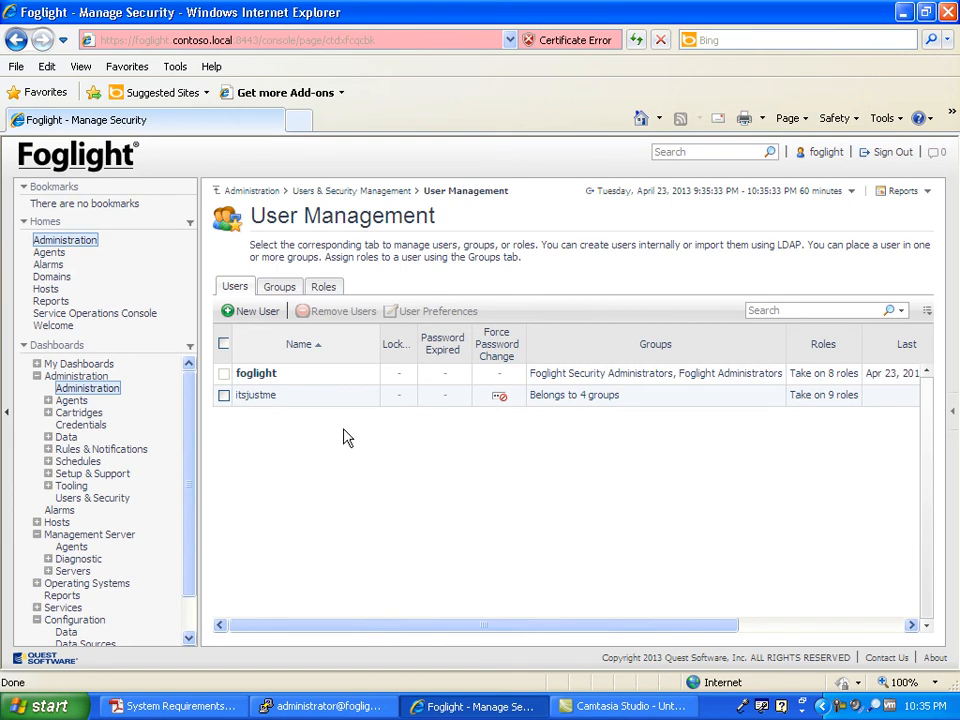
Step: Reopen User Preferences, check the saved Advanced options, and collapse the Configuration group in the dashboards tree
left_click_drag(188, 426, 192, 469)
left_click(96, 637)
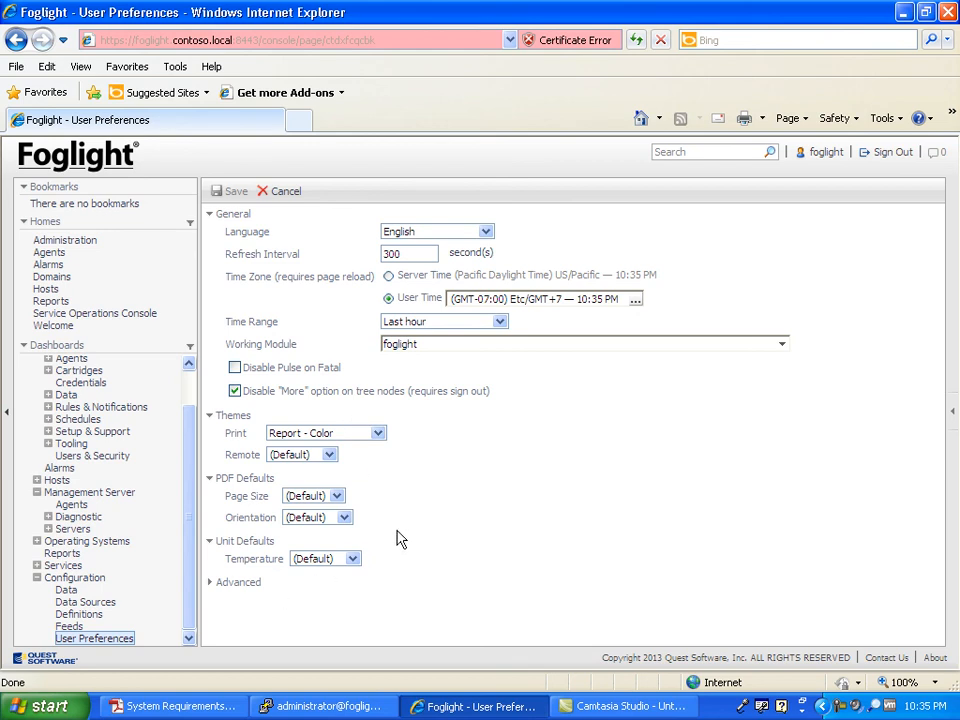
left_click(211, 588)
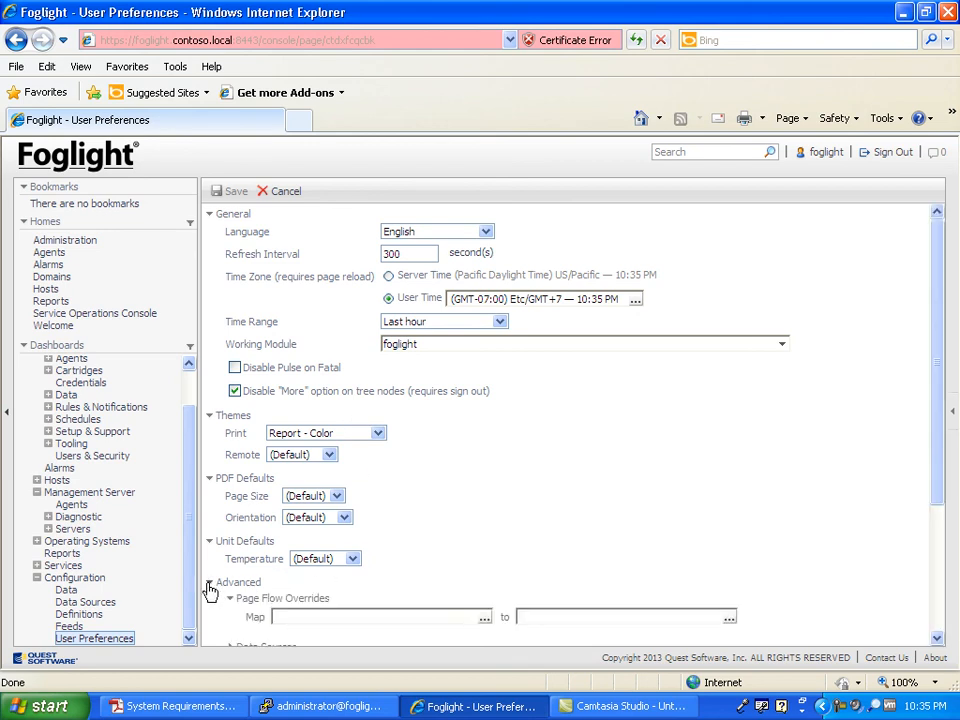
scroll(259, 564, "down", 4)
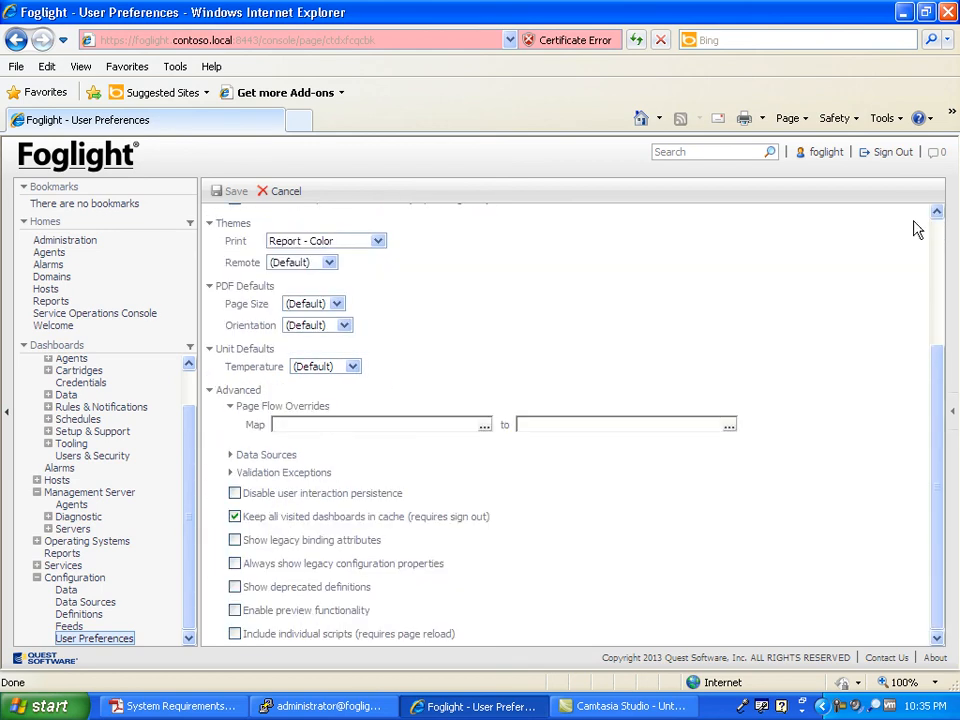
left_click(37, 579)
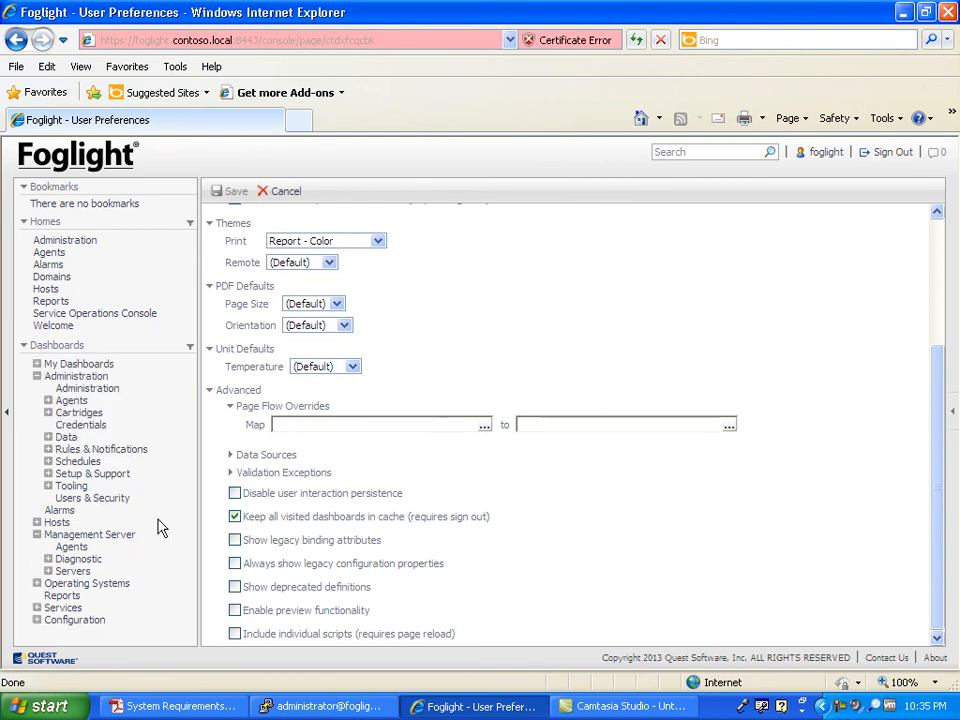
left_click(838, 708)
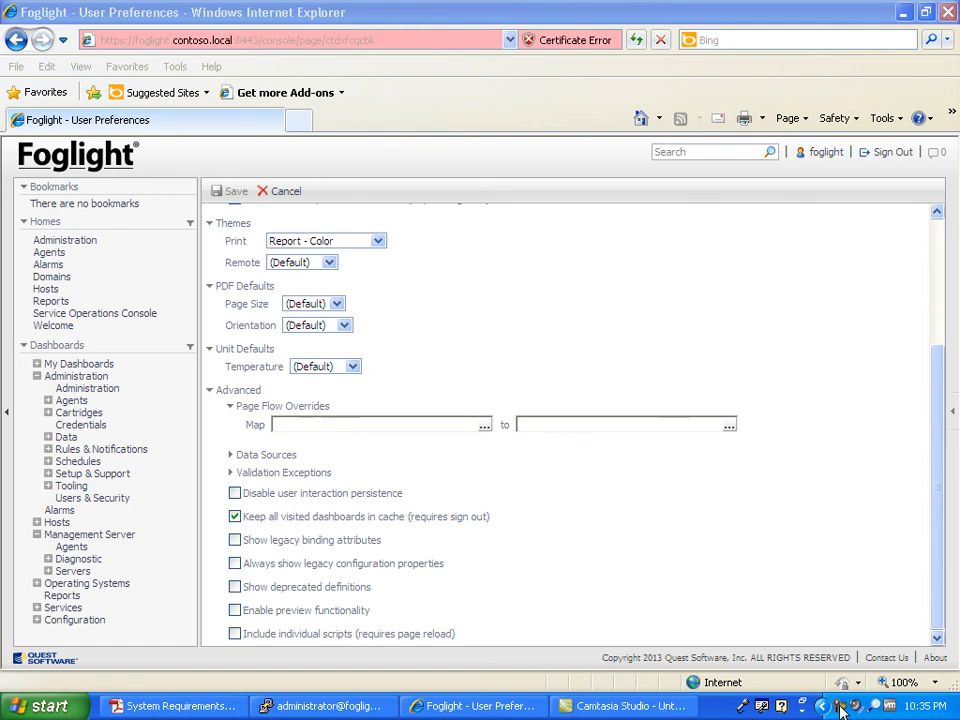